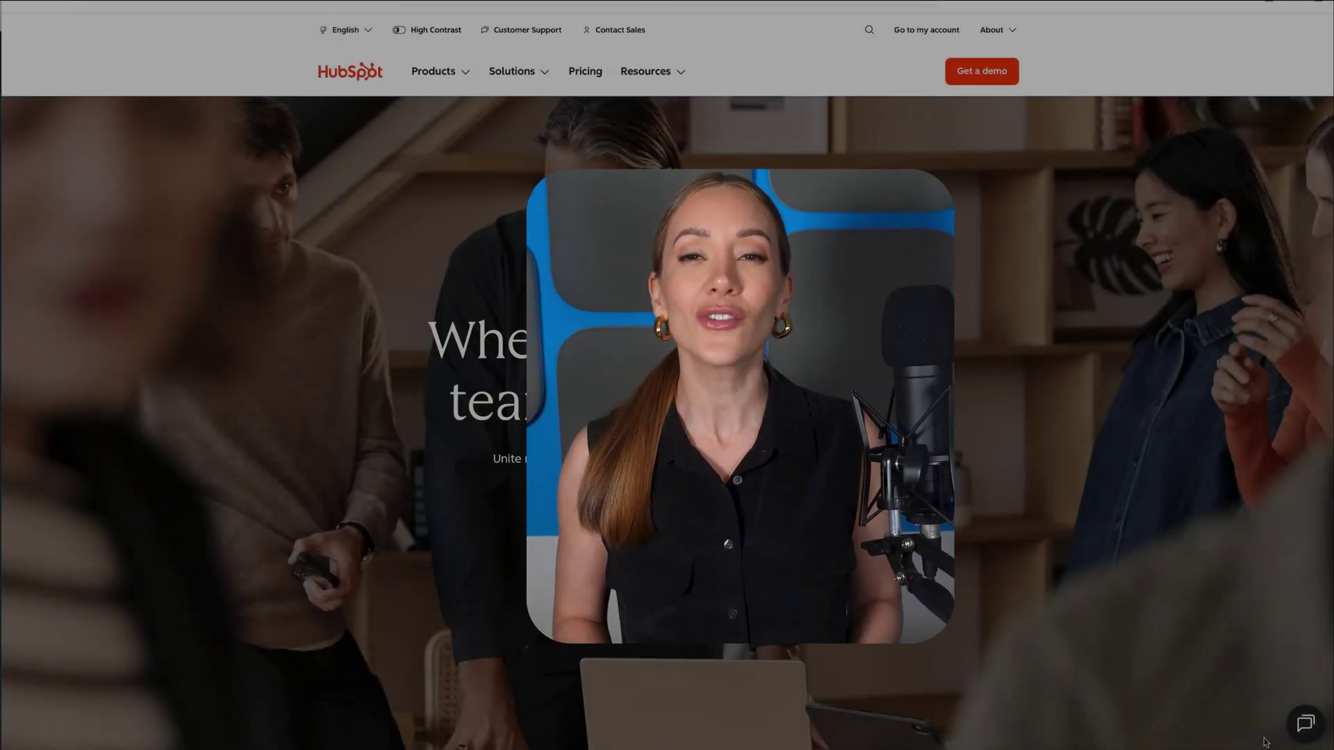
- Scroll down the homepage to the Marketing, Sales, Service, Content, Data and Commerce hub cards
{"action": "scroll", "coordinate": [1265, 742], "scroll_direction": "down", "scroll_amount": 10}
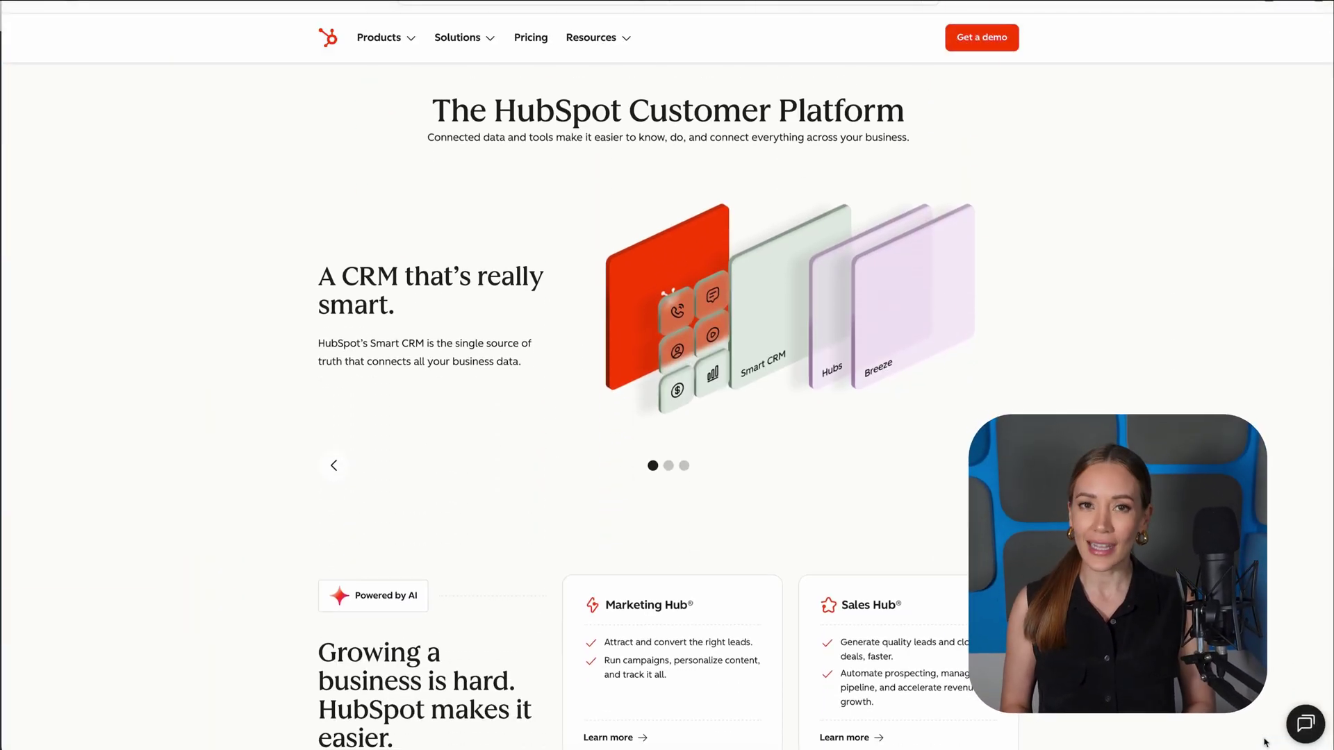
{"action": "scroll", "coordinate": [1264, 742], "scroll_direction": "down", "scroll_amount": 6}
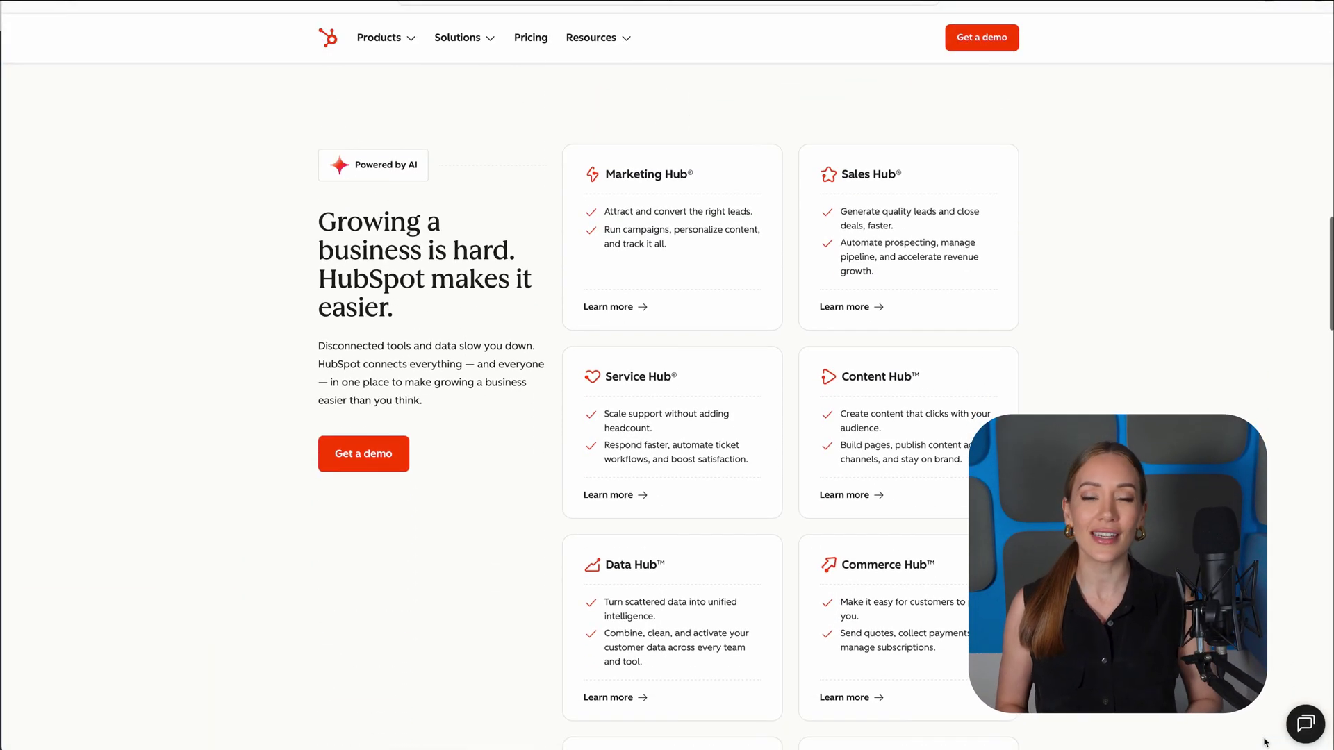
{"action": "scroll", "coordinate": [1264, 742], "scroll_direction": "down", "scroll_amount": 4}
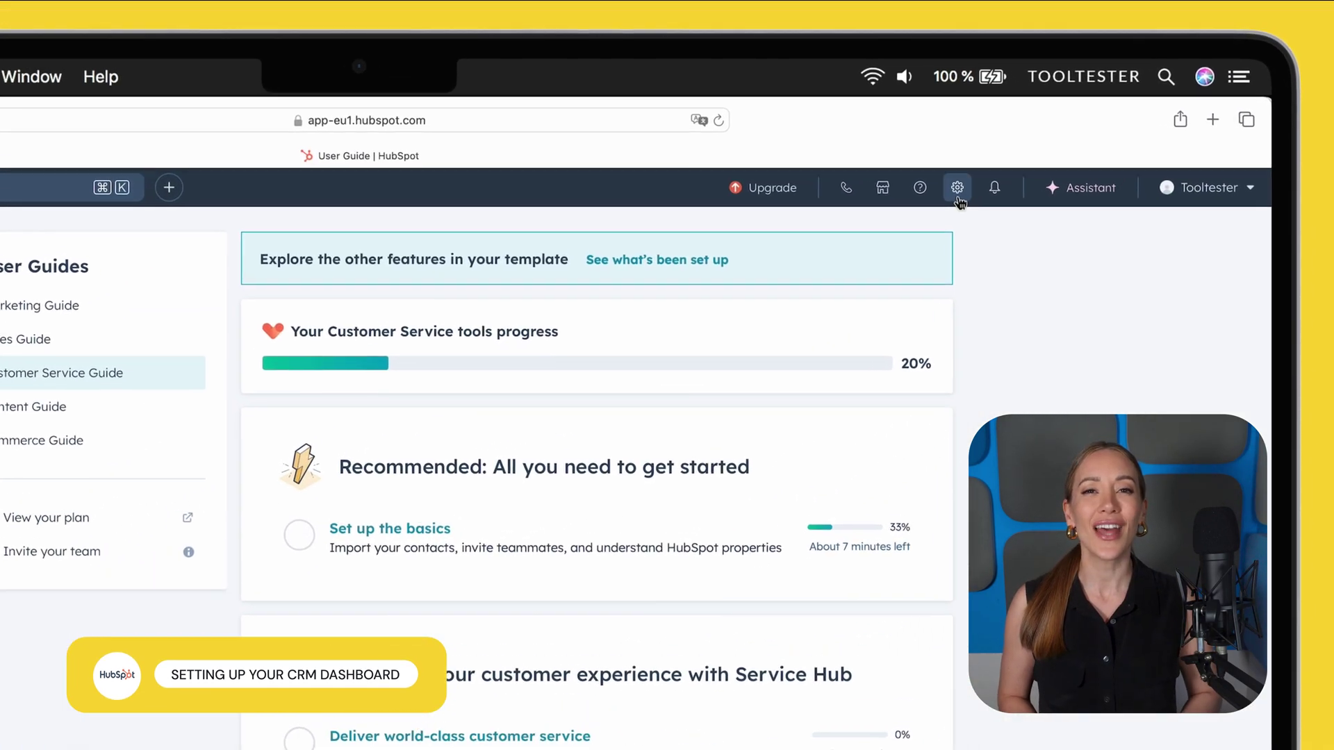
- Review the Account Defaults Branding, User Defaults and Currency tabs, confirming US Dollar as company currency
{"action": "left_click", "coordinate": [1108, 32]}
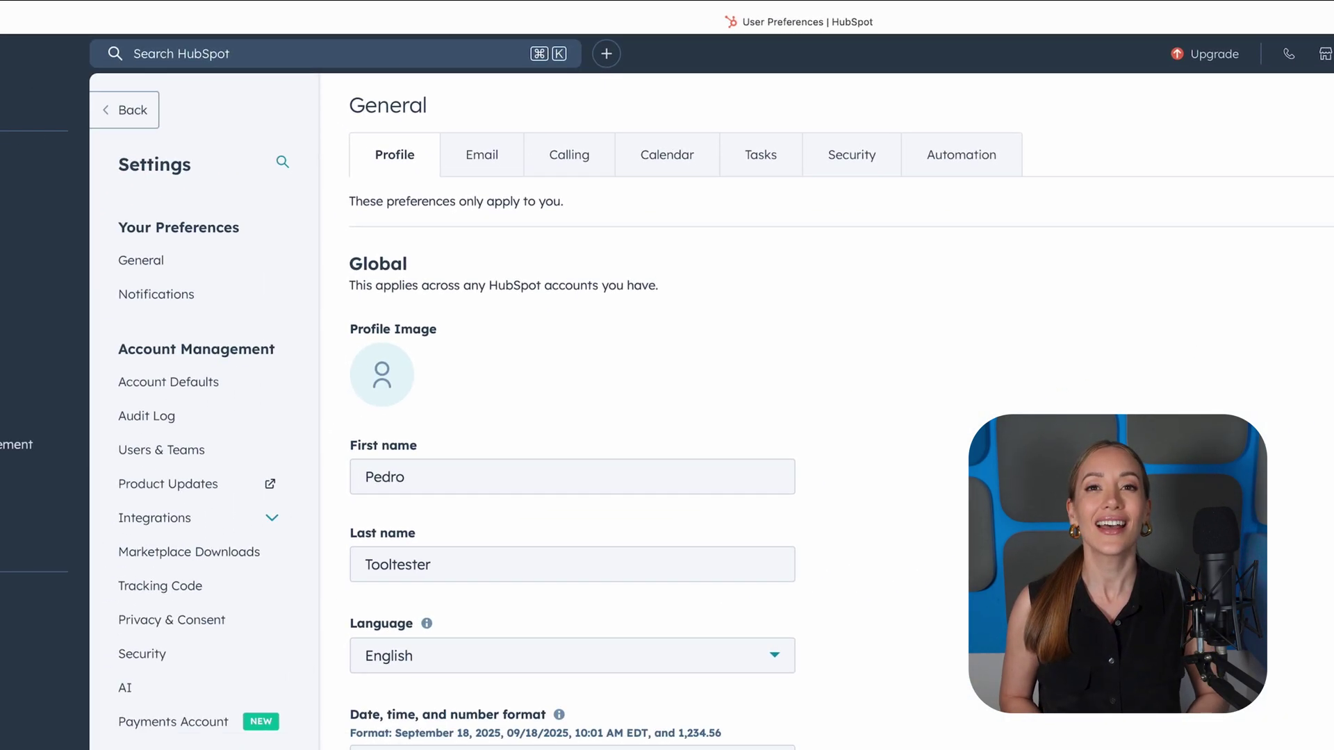
{"action": "left_click", "coordinate": [324, 355]}
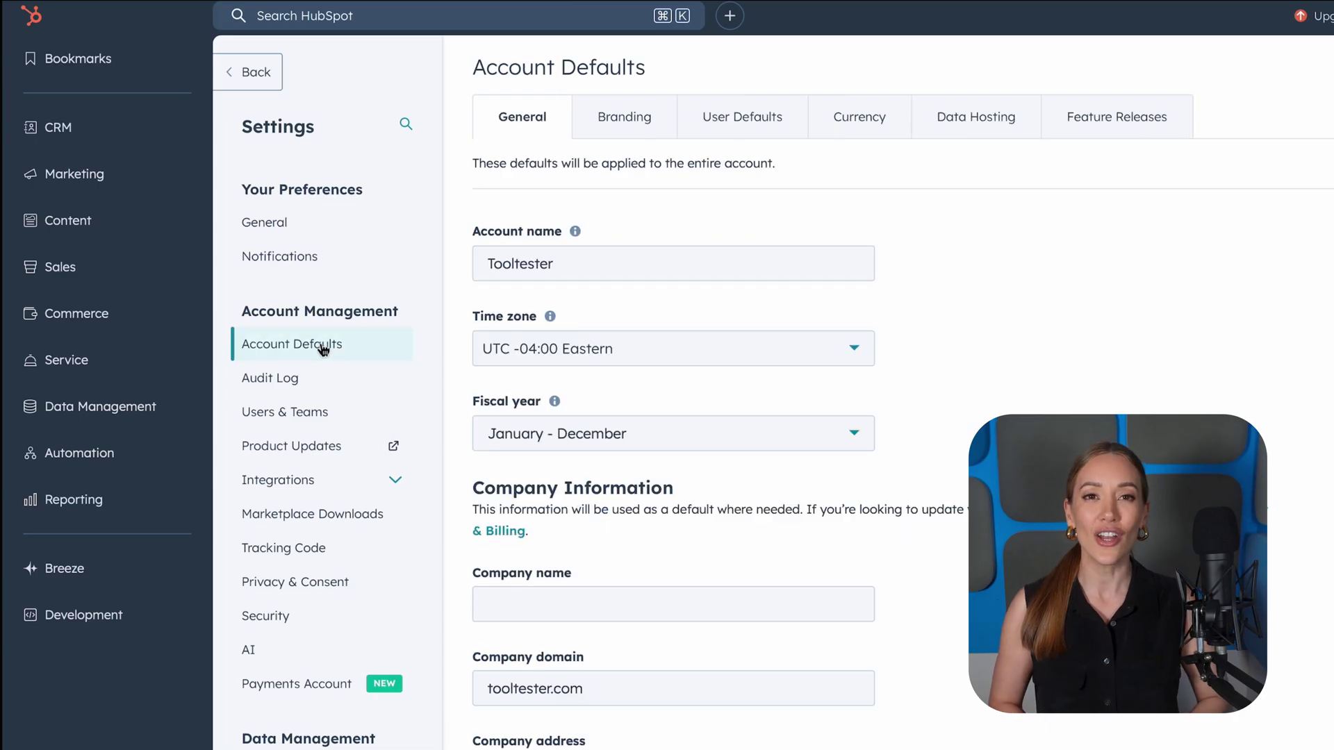
{"action": "left_click", "coordinate": [458, 128]}
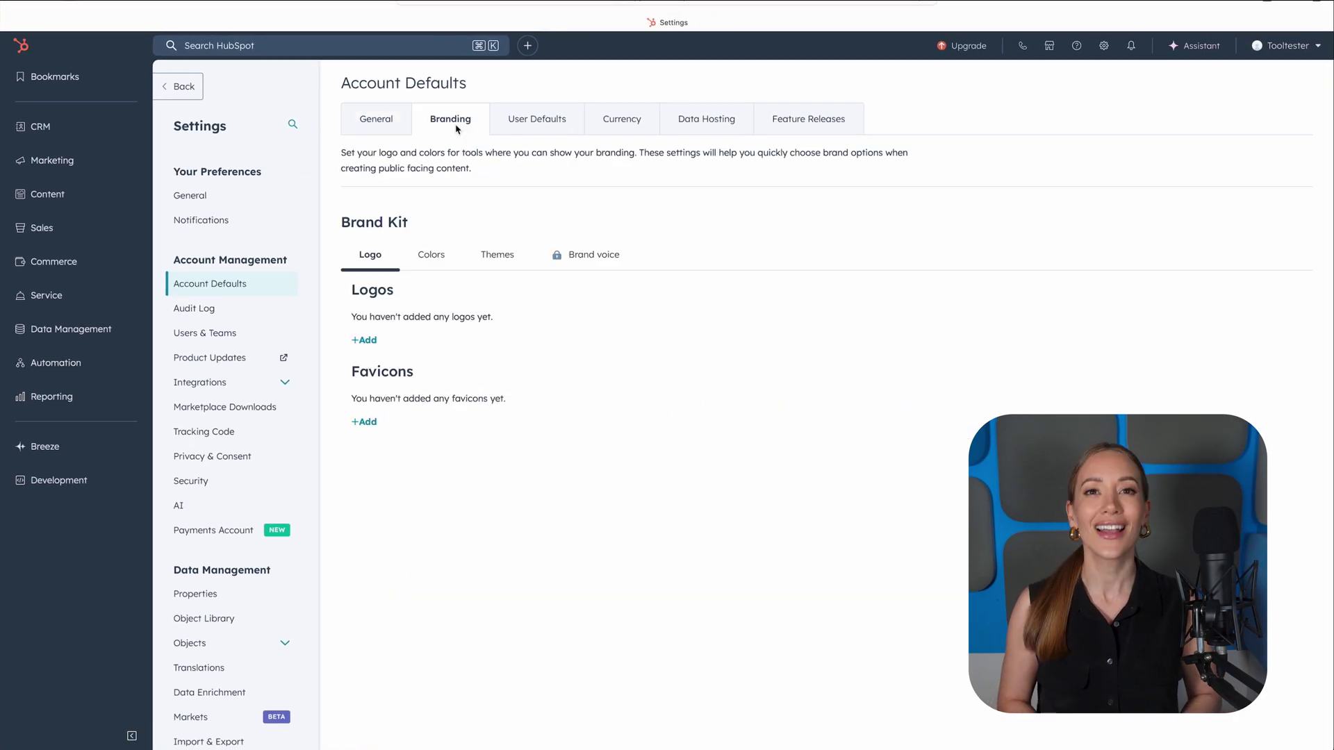
{"action": "left_click", "coordinate": [536, 129]}
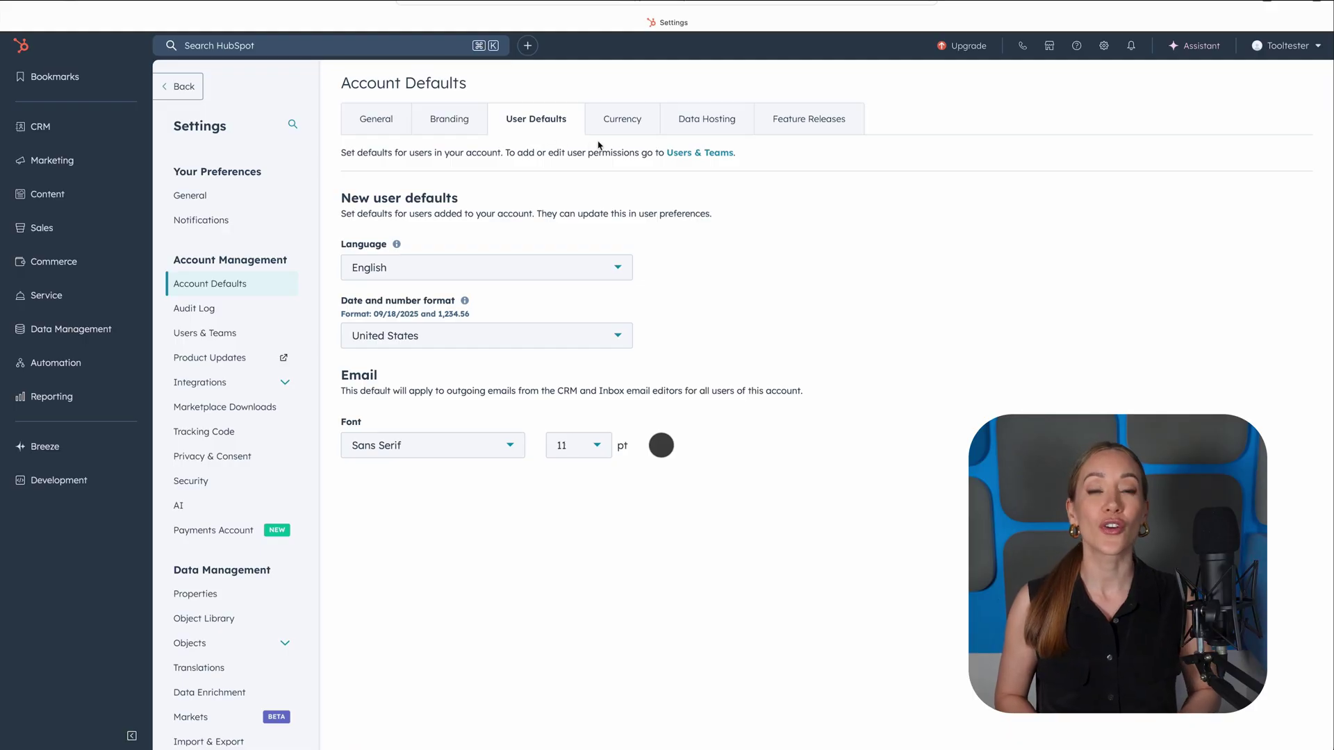
{"action": "left_click", "coordinate": [618, 132]}
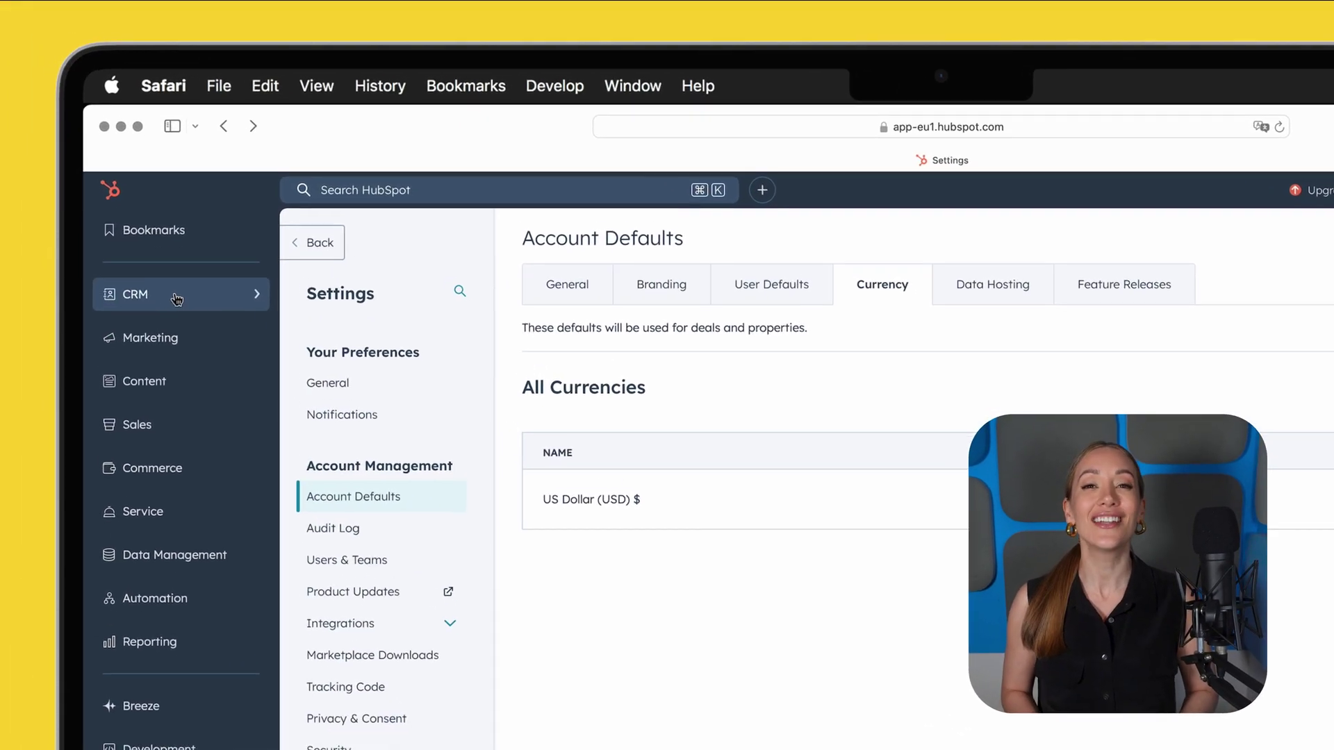
- Open the Contacts list and start a file import, proceeding to Step 2 column mapping
{"action": "mouse_move", "coordinate": [74, 132]}
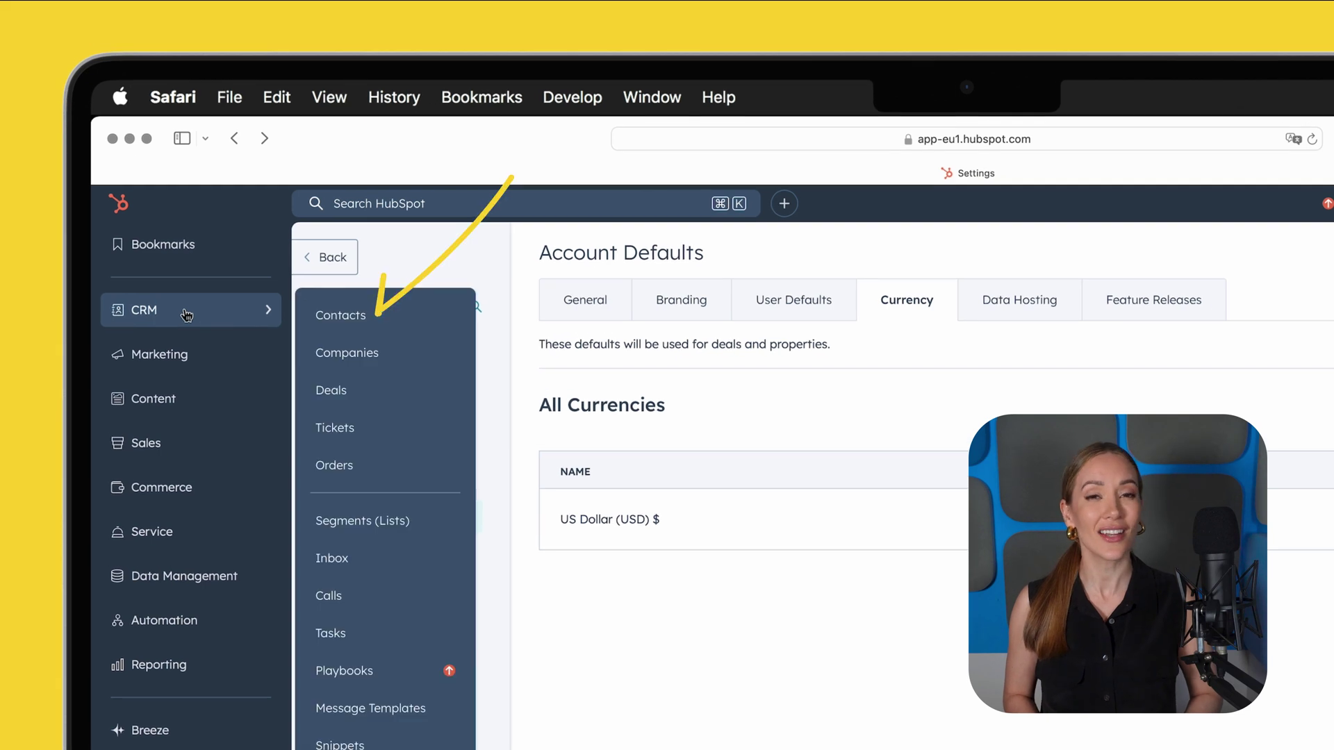
{"action": "left_click", "coordinate": [338, 319]}
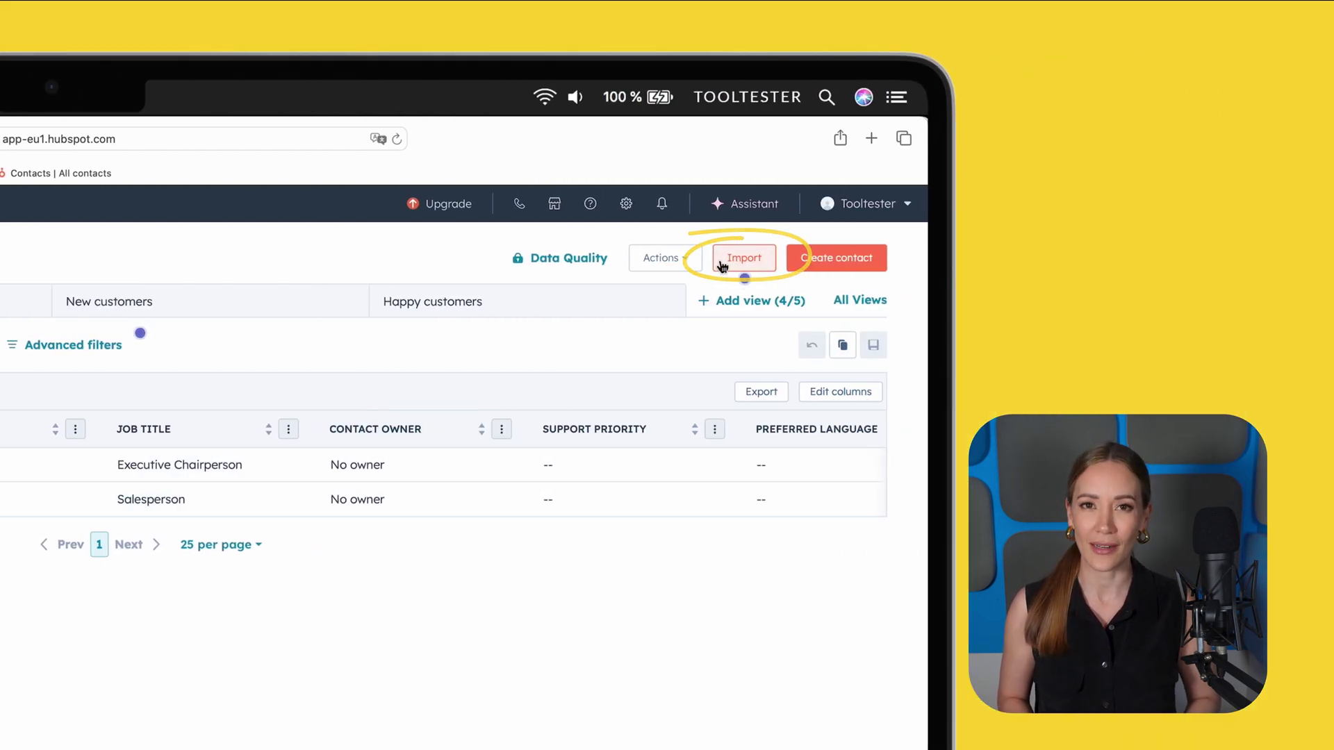
{"action": "left_click", "coordinate": [722, 267]}
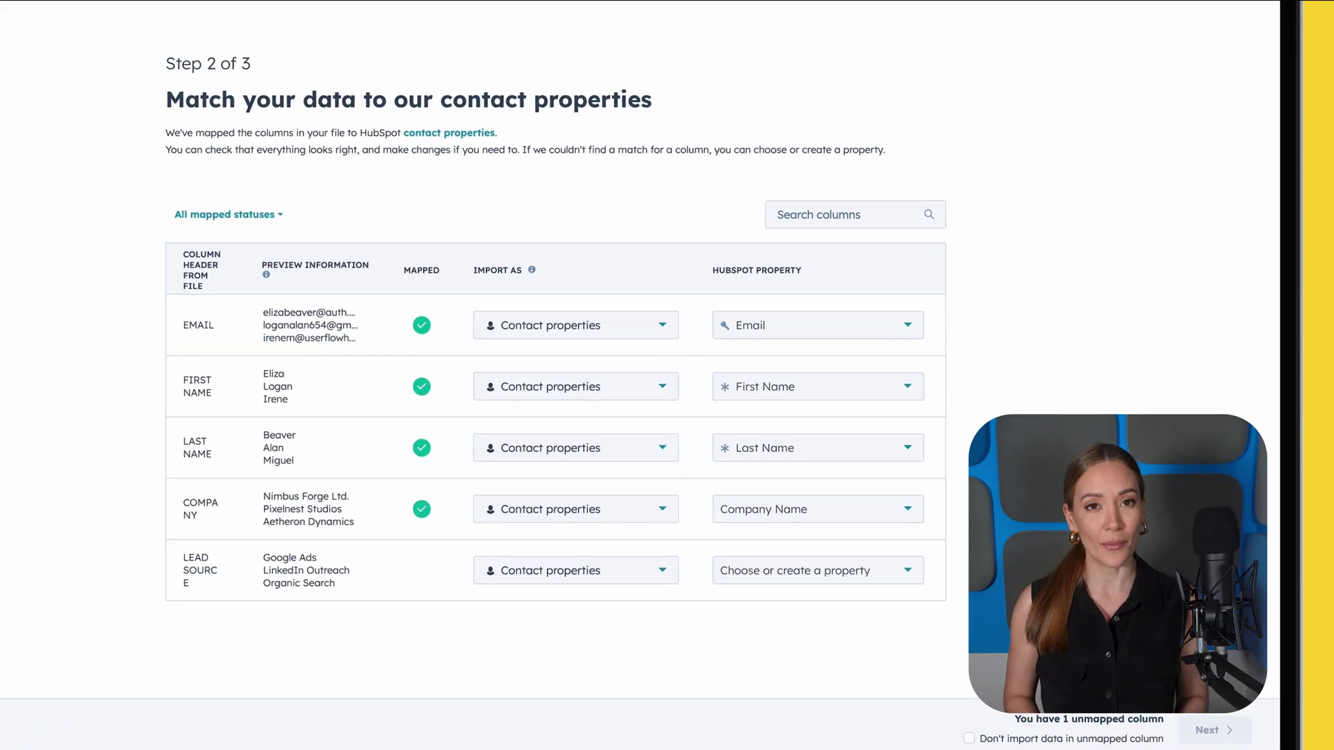
- Search 'firs' to keep FIRST NAME mapped to the First Name property, then finish the import
{"action": "left_click", "coordinate": [834, 372]}
{"action": "type", "text": "firs"}
{"action": "mouse_move", "coordinate": [847, 489]}
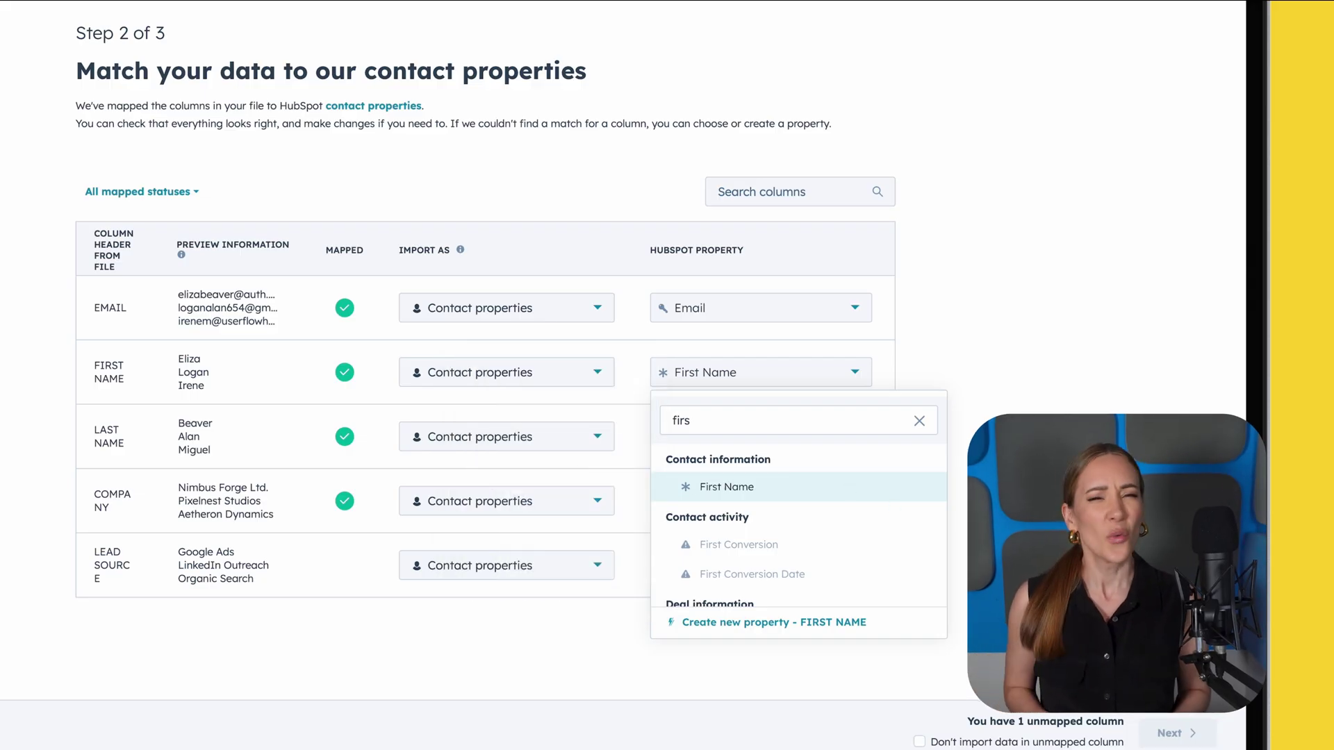
{"action": "left_click", "coordinate": [962, 516]}
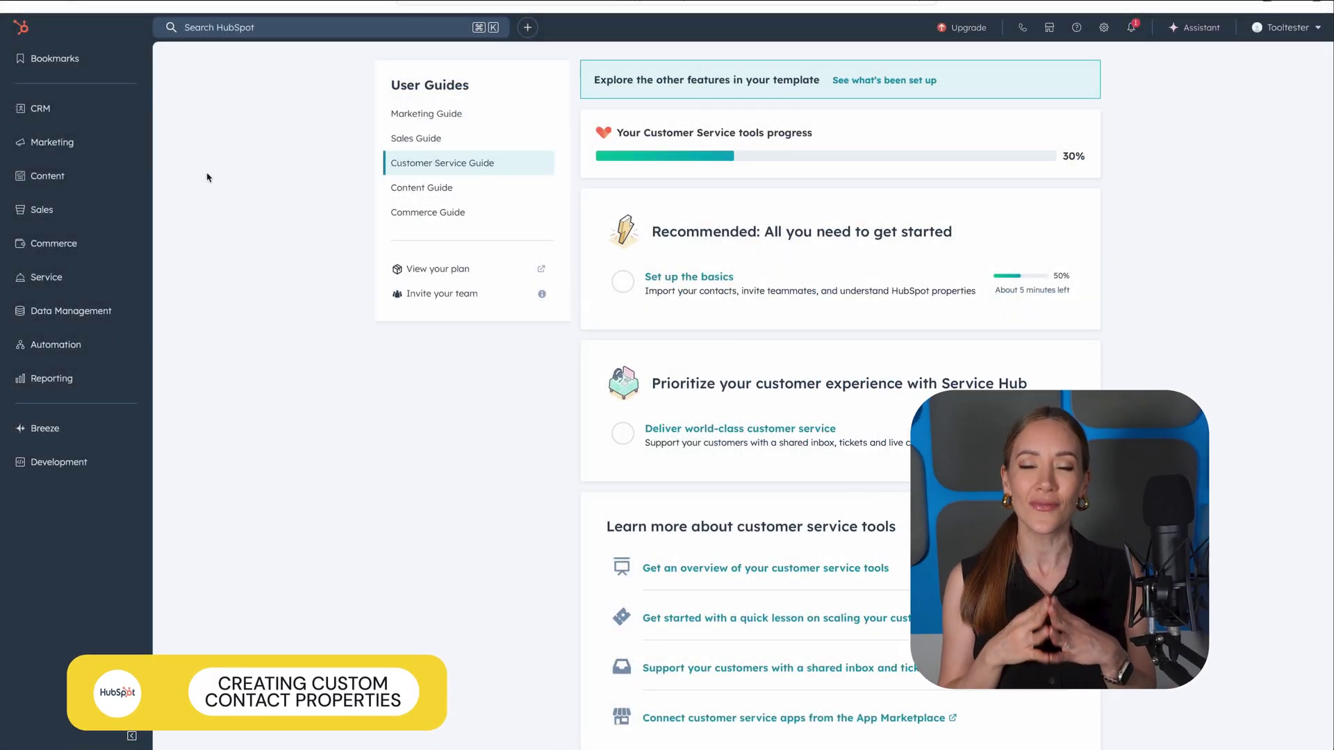
- From Contacts, go to Actions > Edit properties and begin creating a new contact property
{"action": "left_click", "coordinate": [113, 119]}
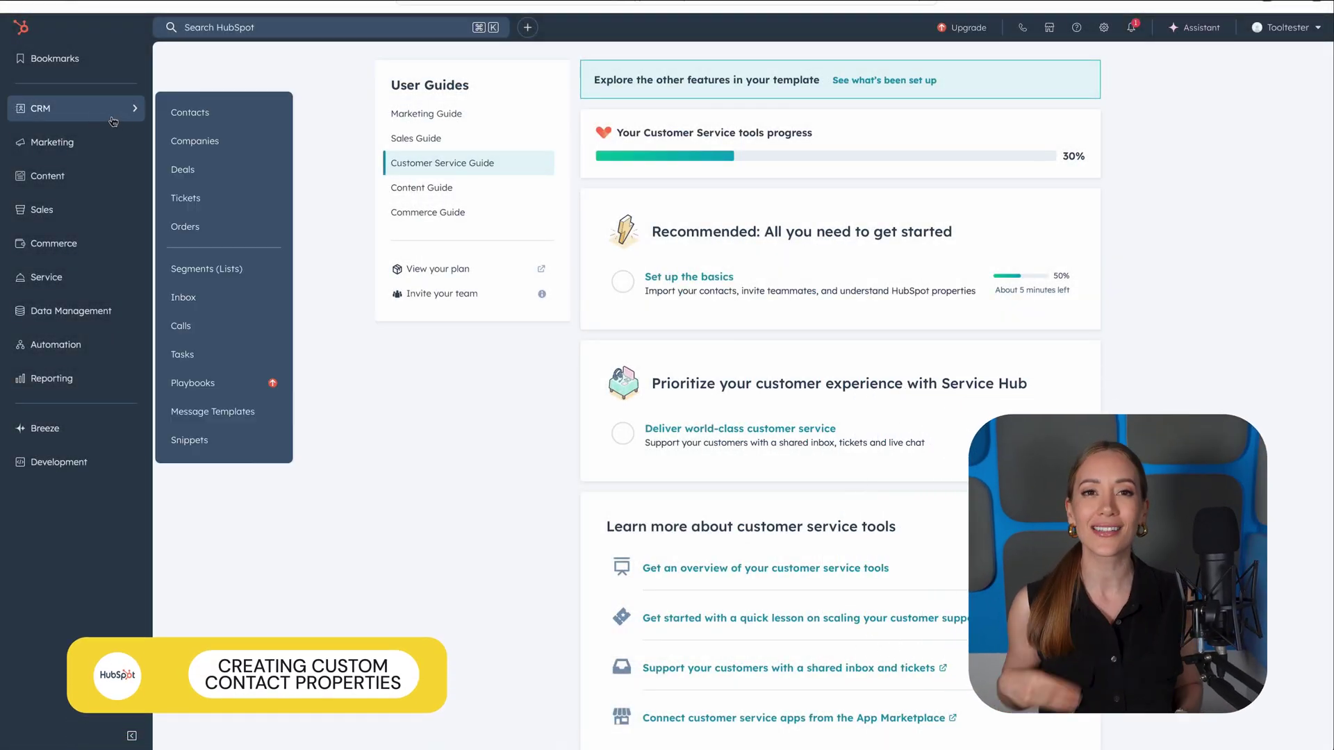
{"action": "left_click", "coordinate": [182, 113]}
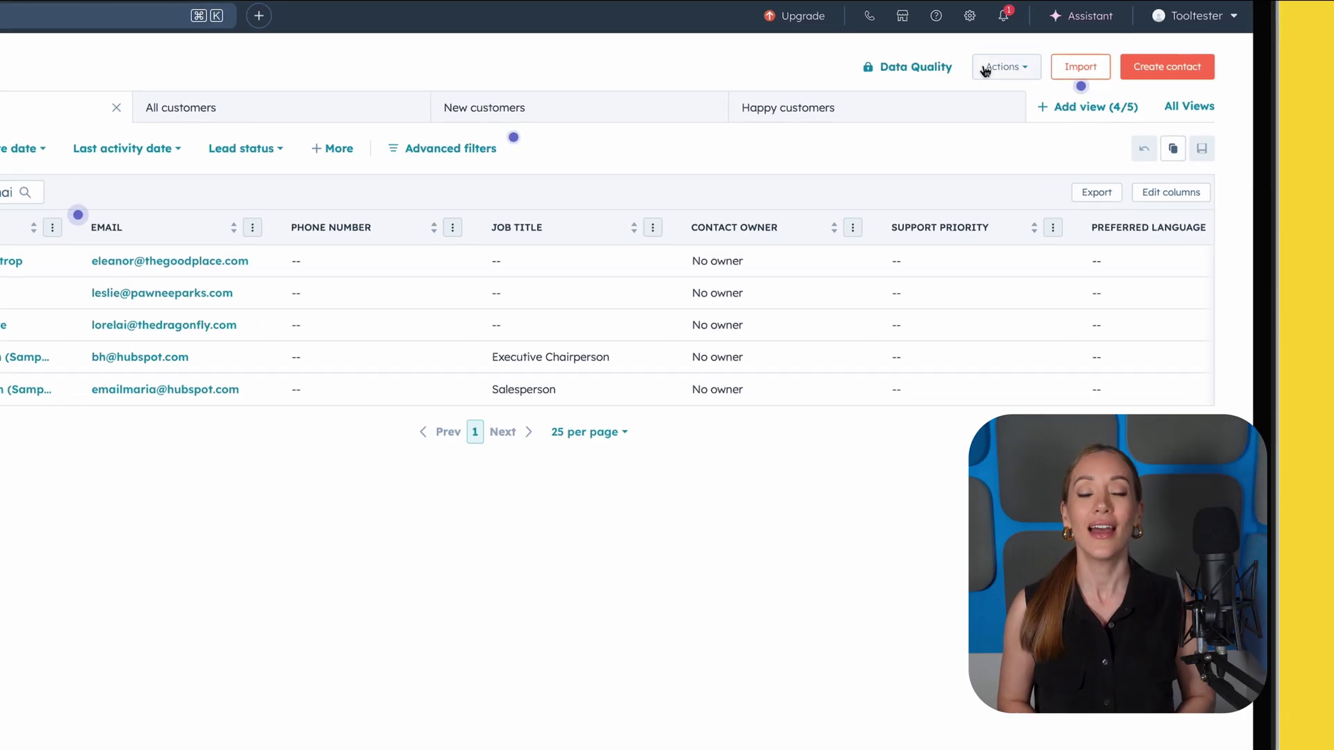
{"action": "left_click", "coordinate": [986, 68]}
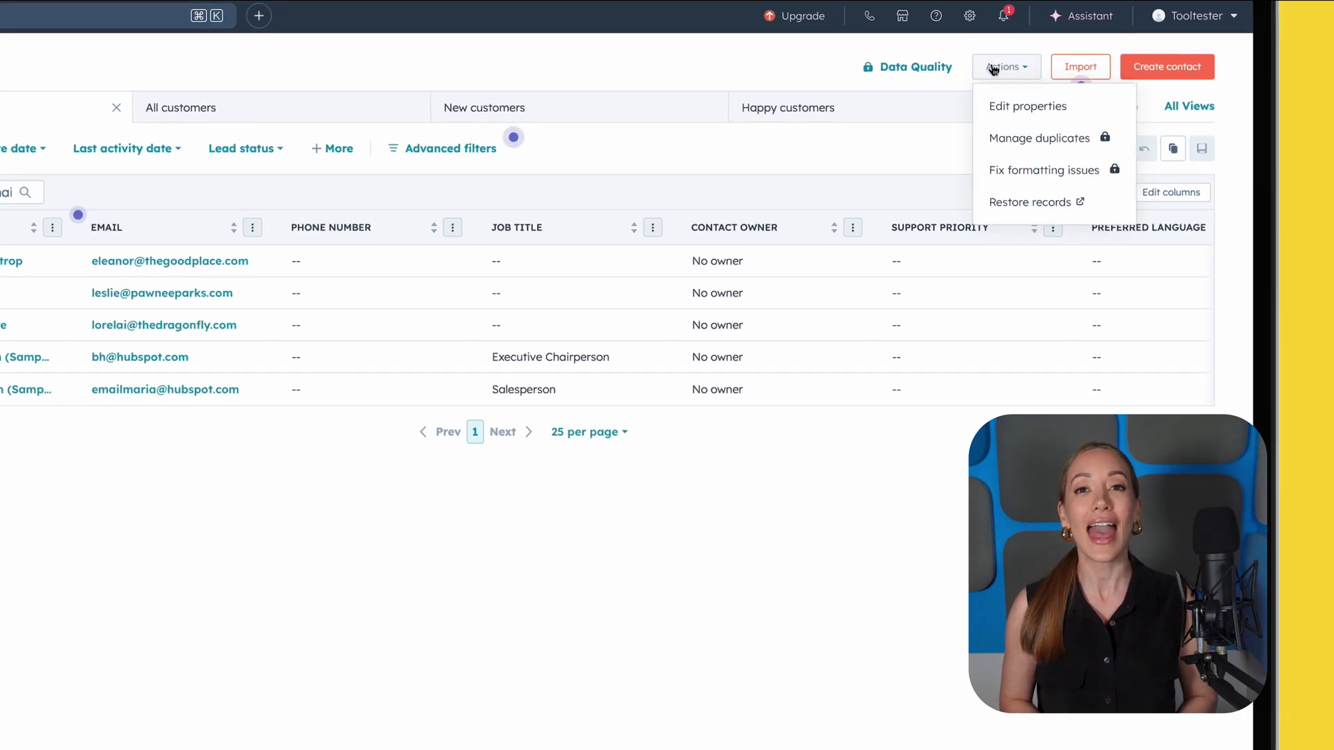
{"action": "left_click", "coordinate": [1020, 108]}
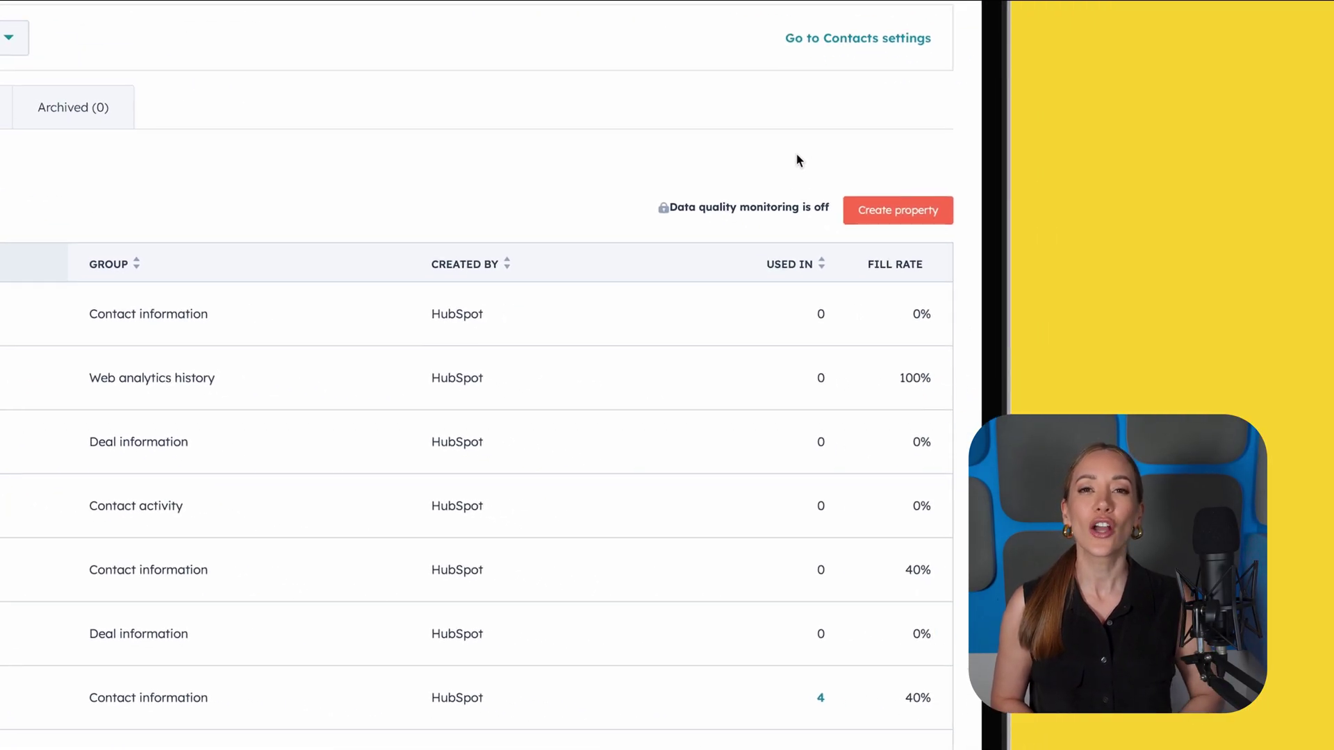
{"action": "left_click", "coordinate": [864, 203]}
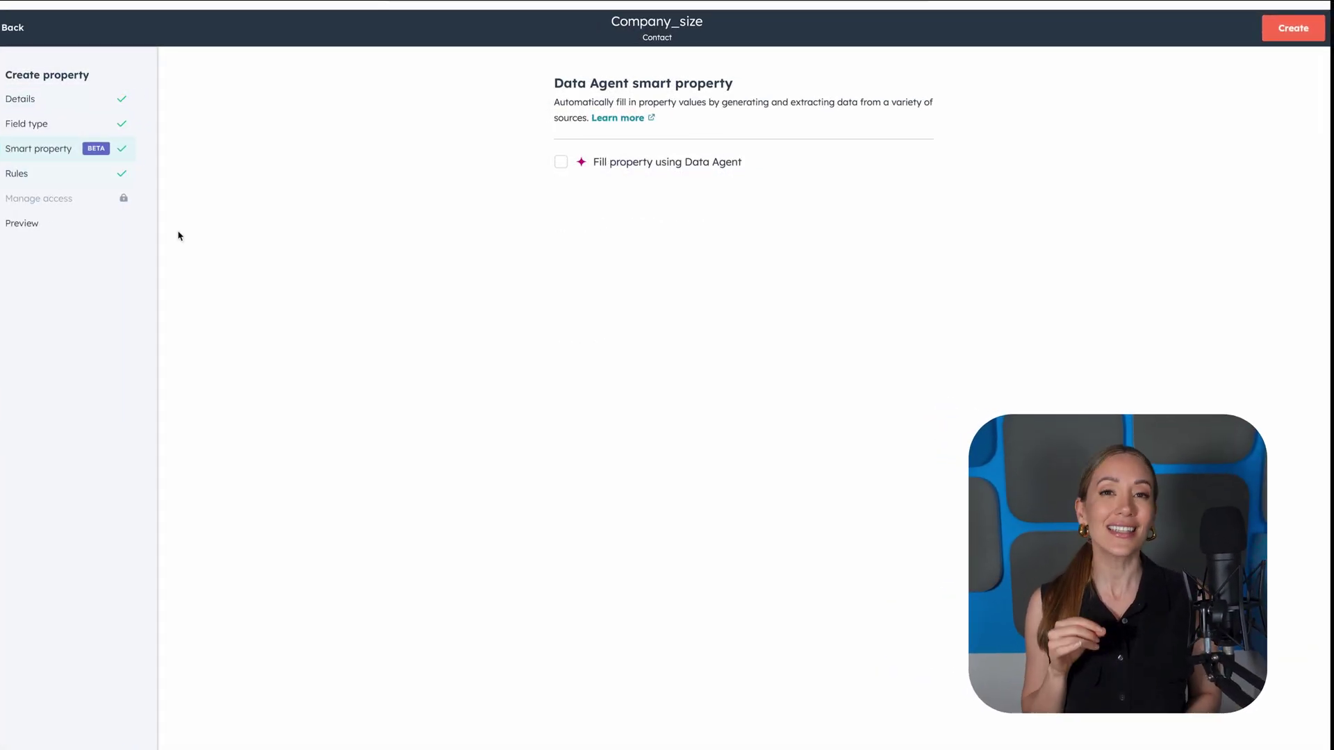
- Enable 'Fill property using Data Agent' for the new contact property
{"action": "left_click", "coordinate": [562, 162]}
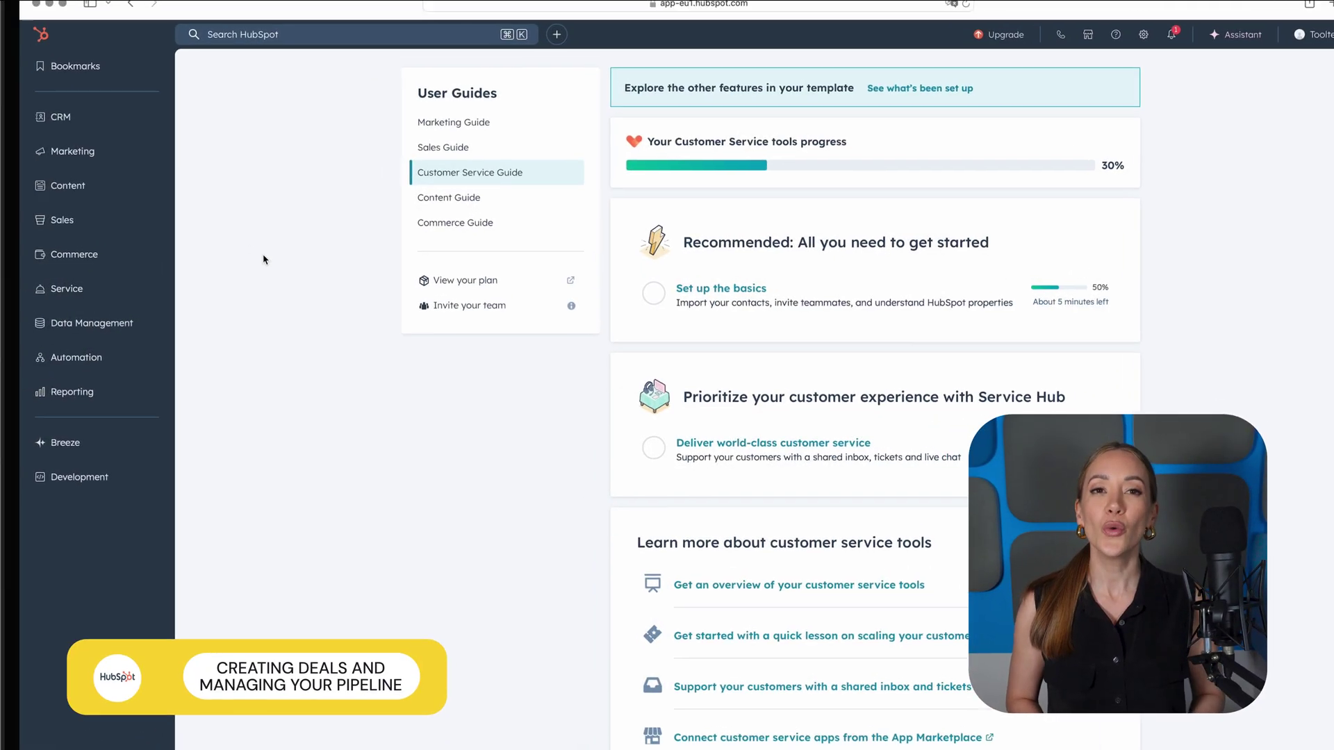
- Create a new Contacts segment and try making it Active, which first requires a filter
{"action": "left_click", "coordinate": [52, 113]}
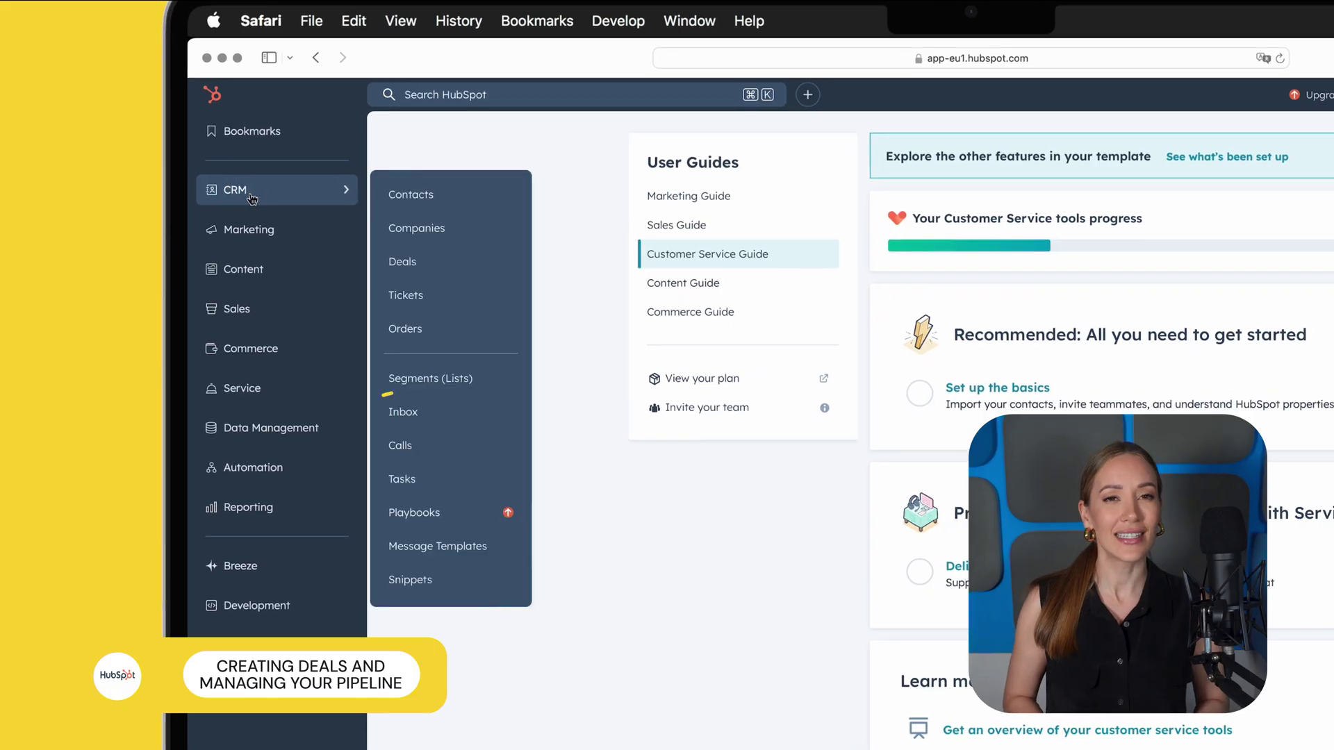
{"action": "left_click", "coordinate": [445, 389]}
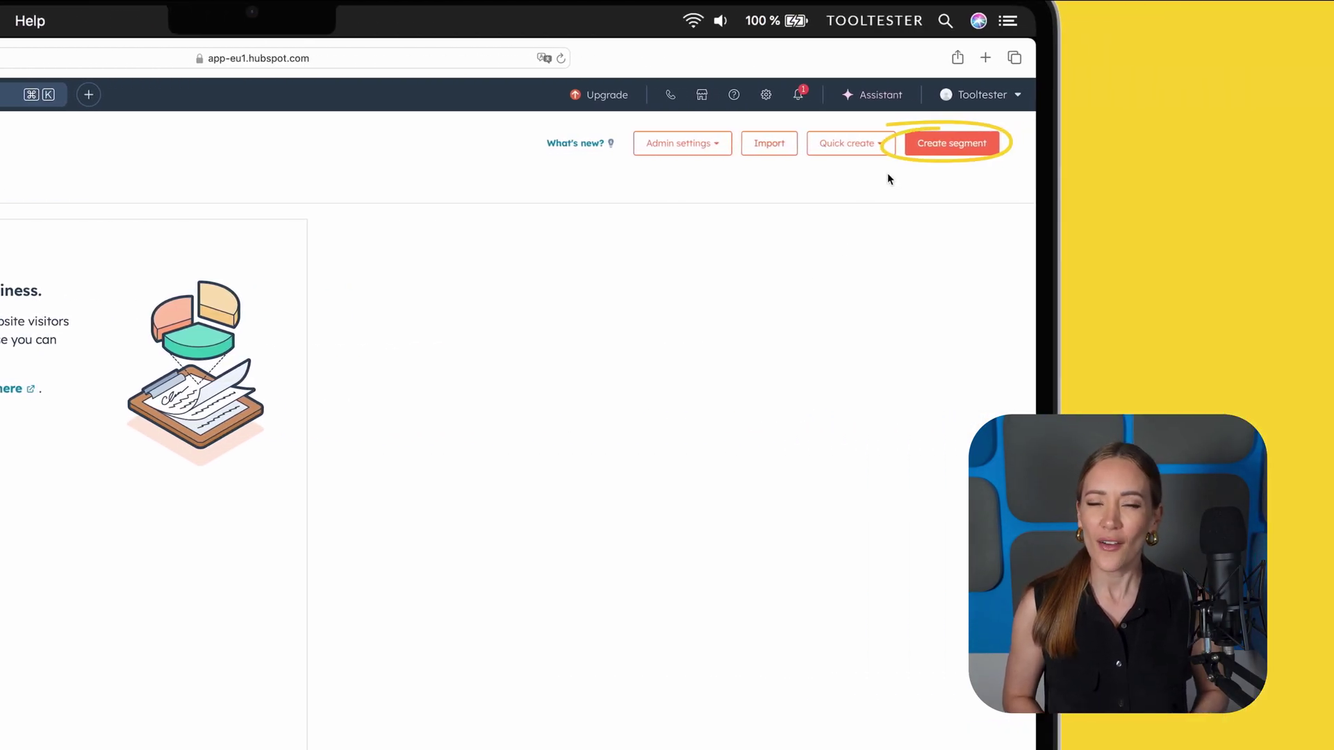
{"action": "left_click", "coordinate": [931, 143]}
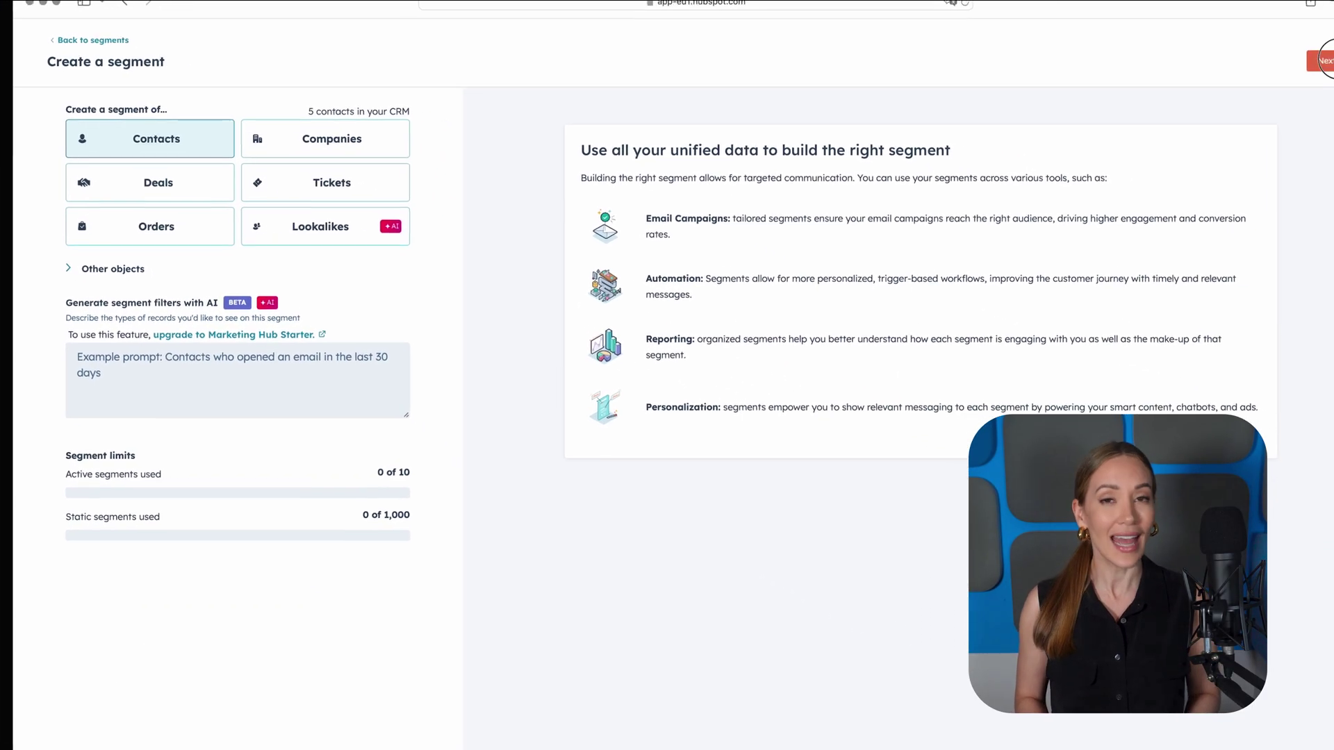
{"action": "left_click", "coordinate": [1323, 60]}
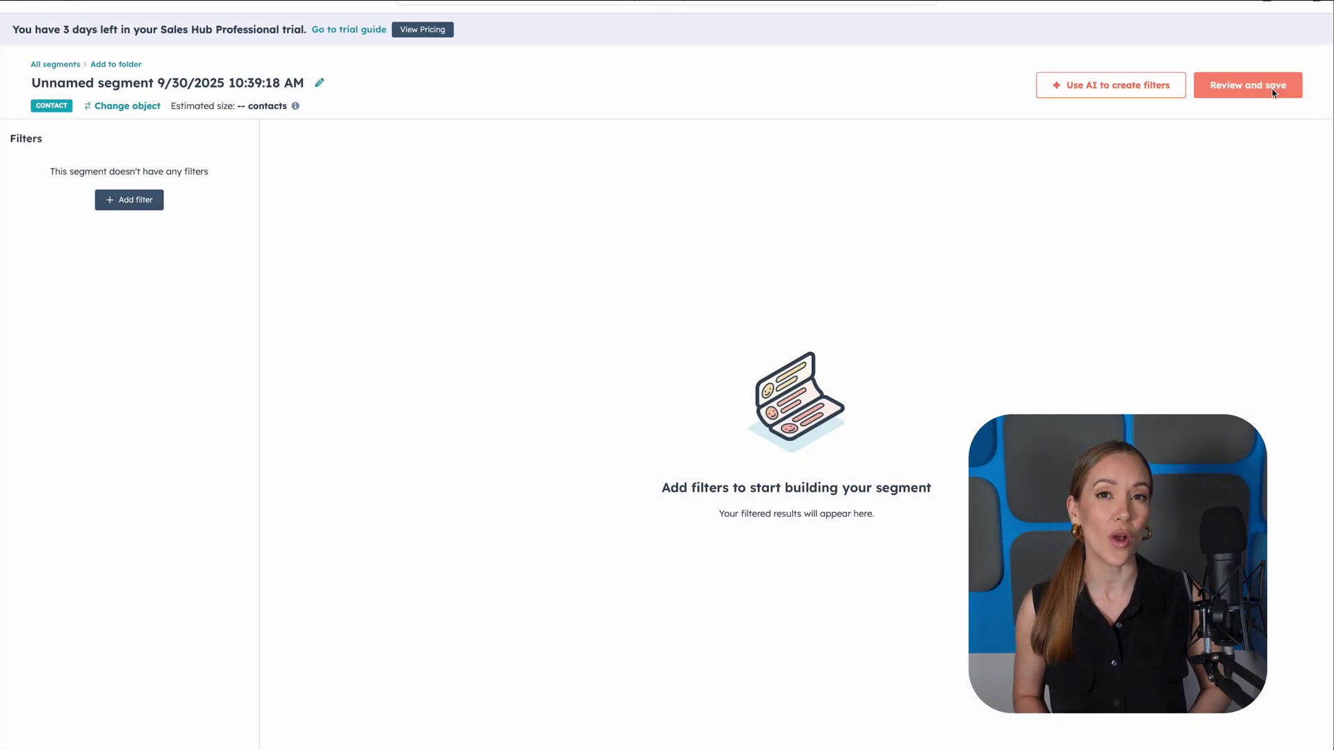
{"action": "left_click", "coordinate": [1273, 93]}
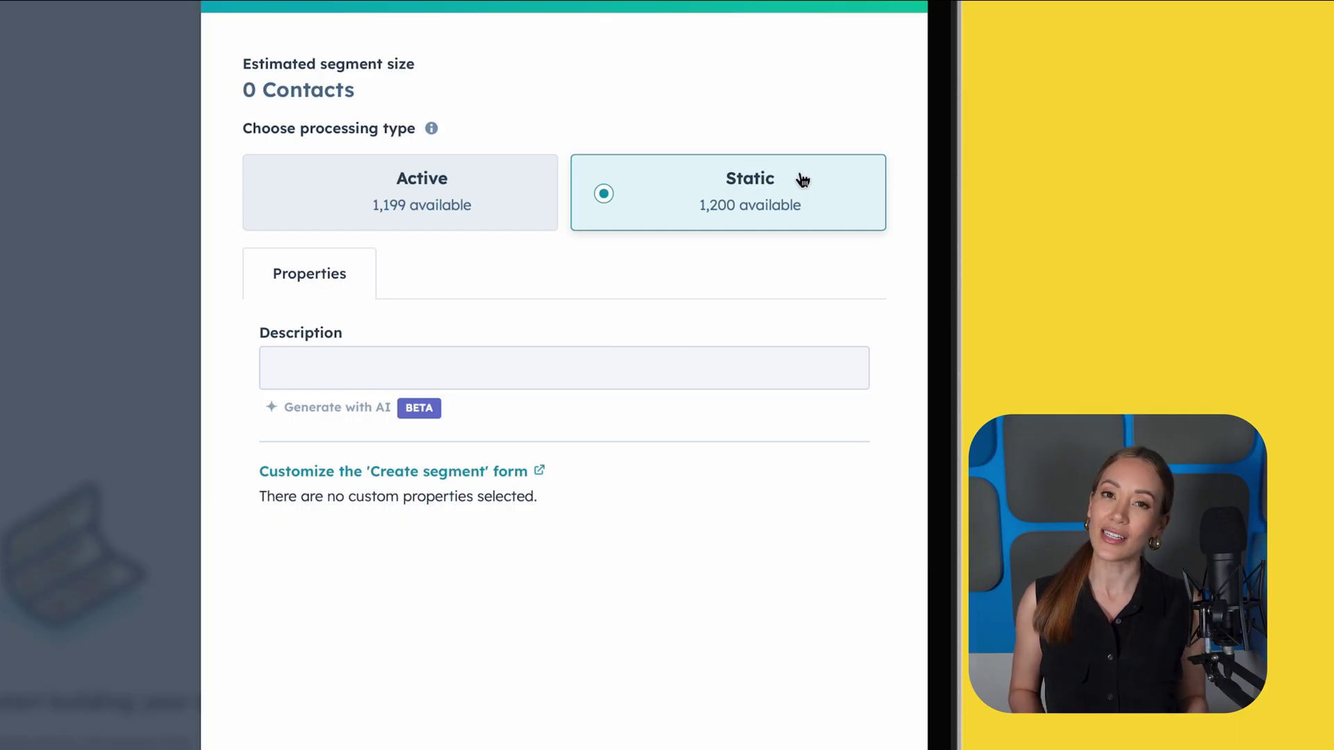
{"action": "left_click", "coordinate": [511, 172]}
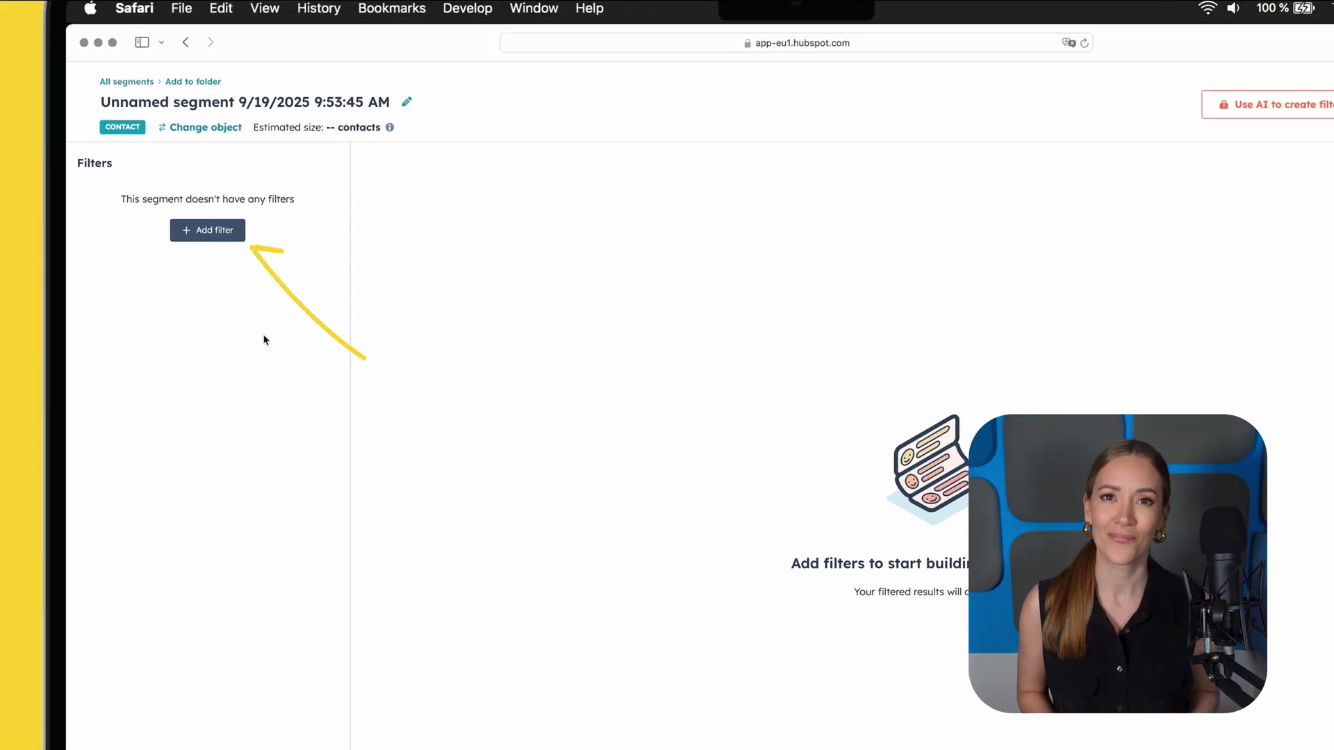
- Filter for One to One email opt-ins, describe it 'Contact has opted in in any one-to-one', and save
{"action": "left_click", "coordinate": [219, 235]}
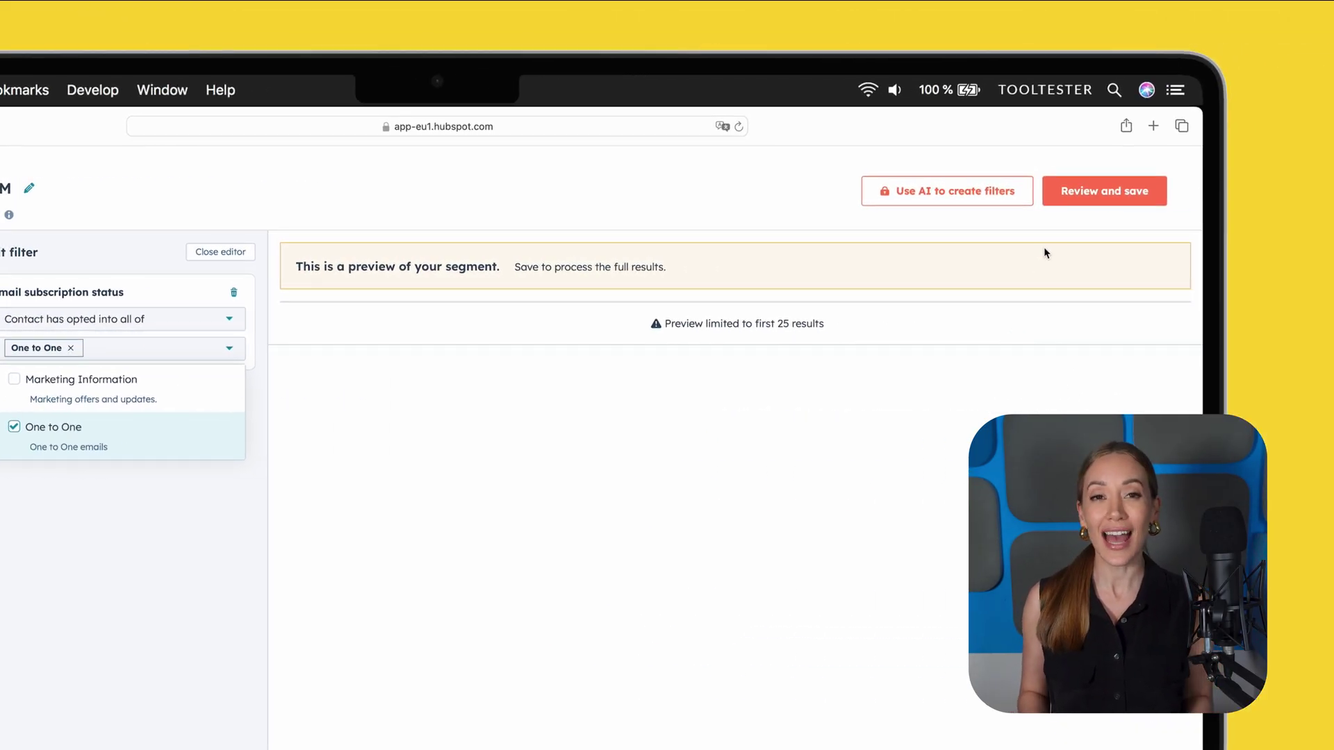
{"action": "left_click", "coordinate": [1056, 191]}
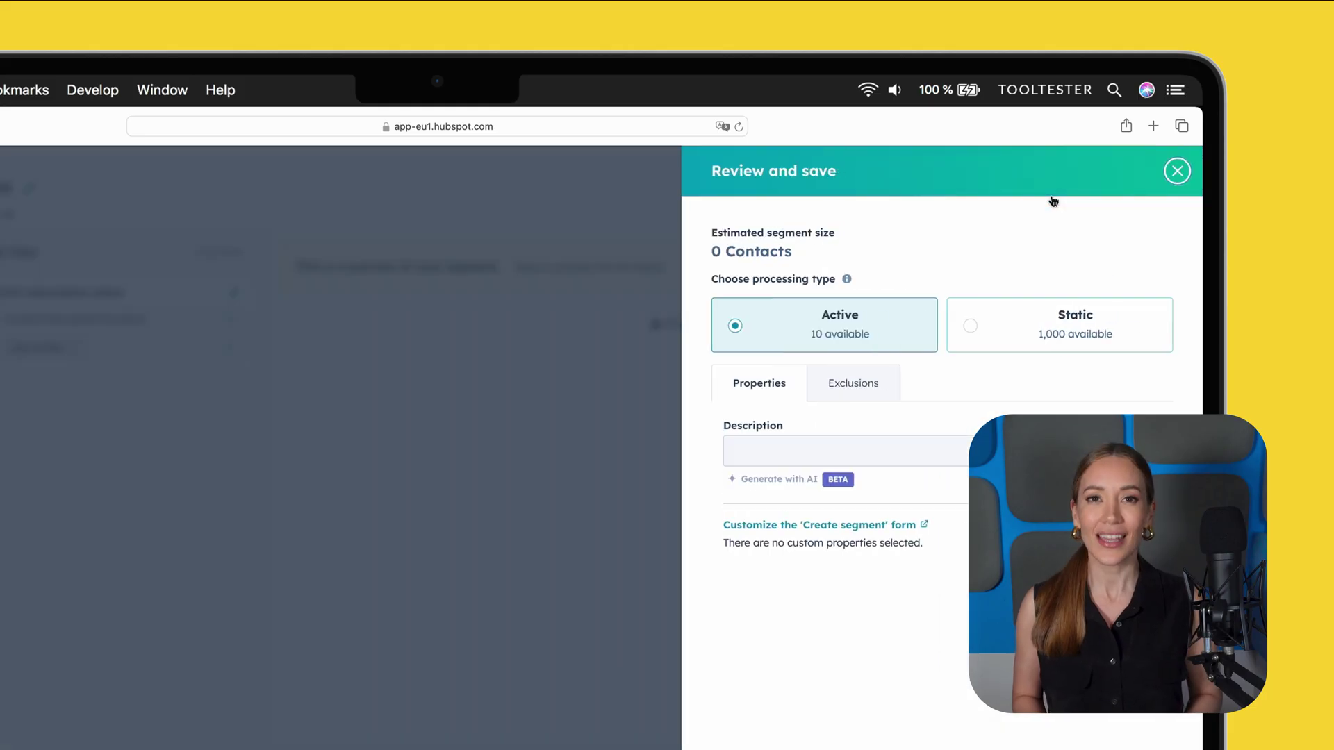
{"action": "type", "text": "Contact has opted in in any one-to-one"}
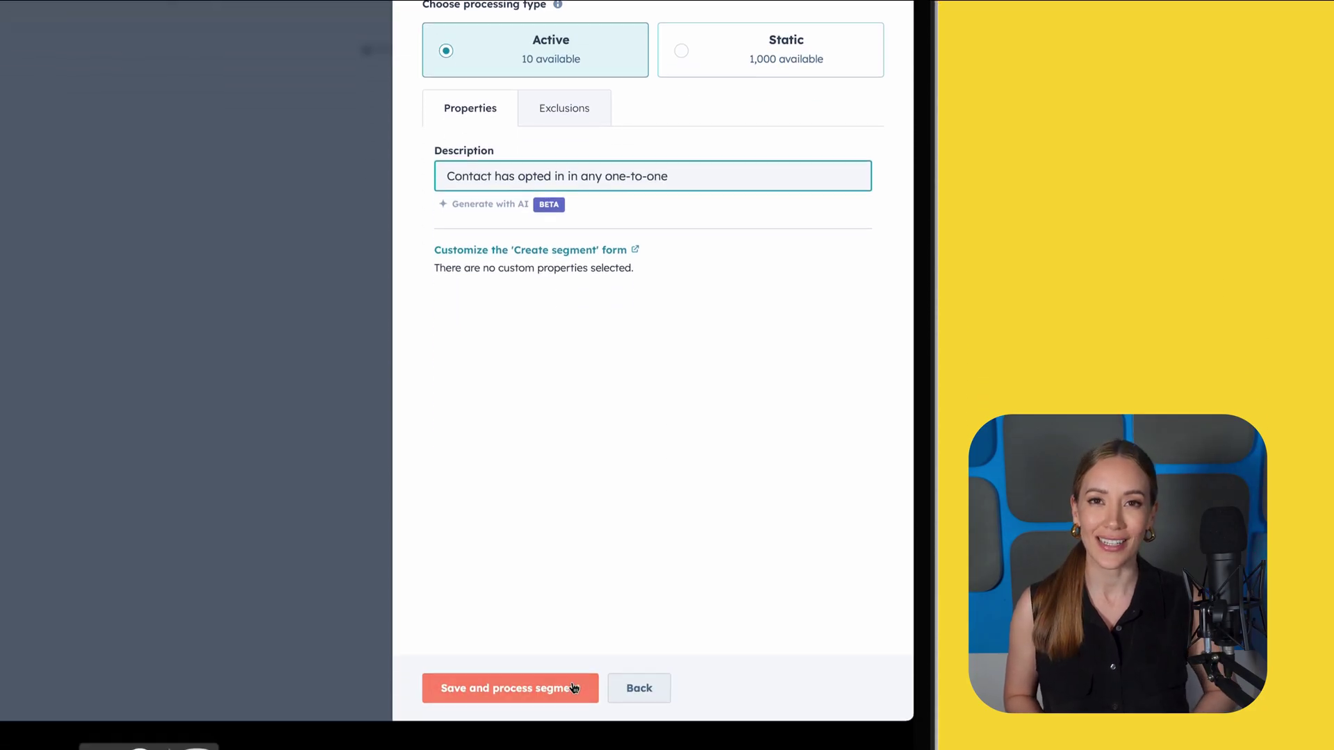
{"action": "left_click", "coordinate": [571, 612]}
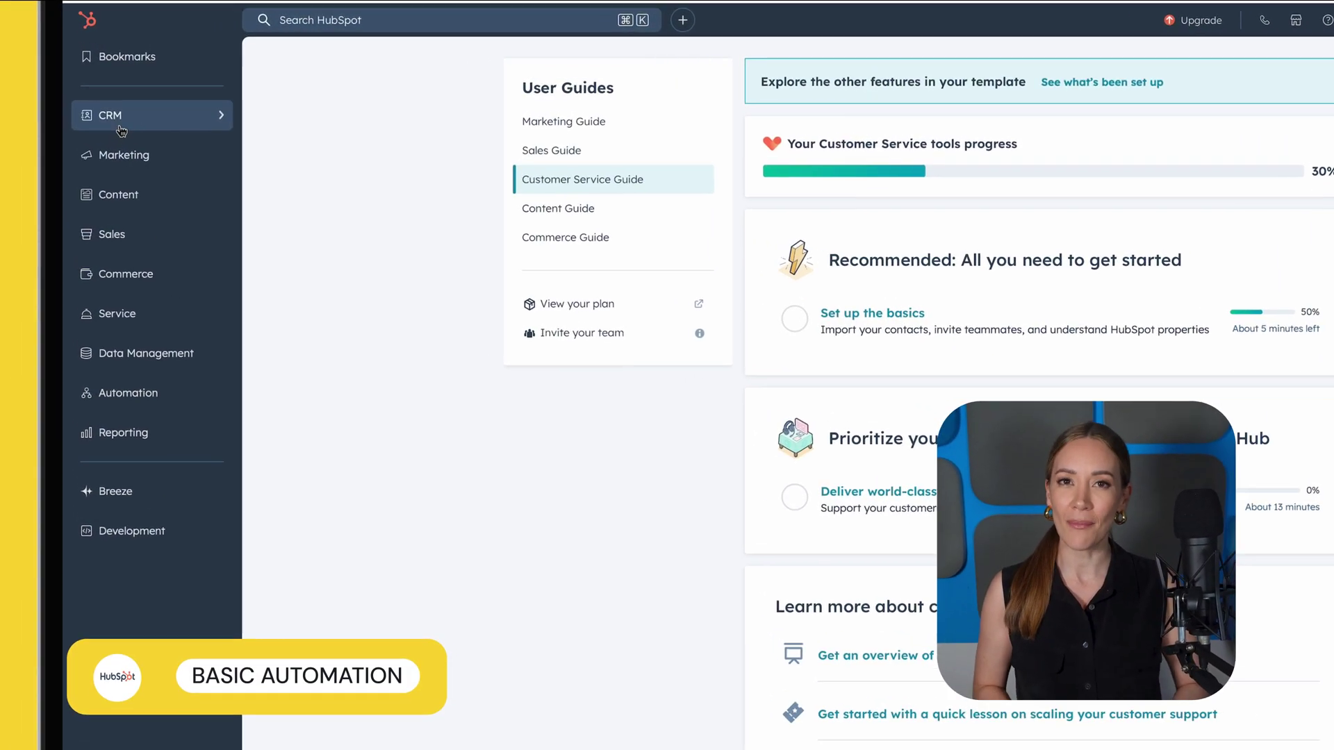
- Create a $9,000 deal closing Sep 30, 2025, then show the deal pipeline choices
{"action": "mouse_move", "coordinate": [53, 113]}
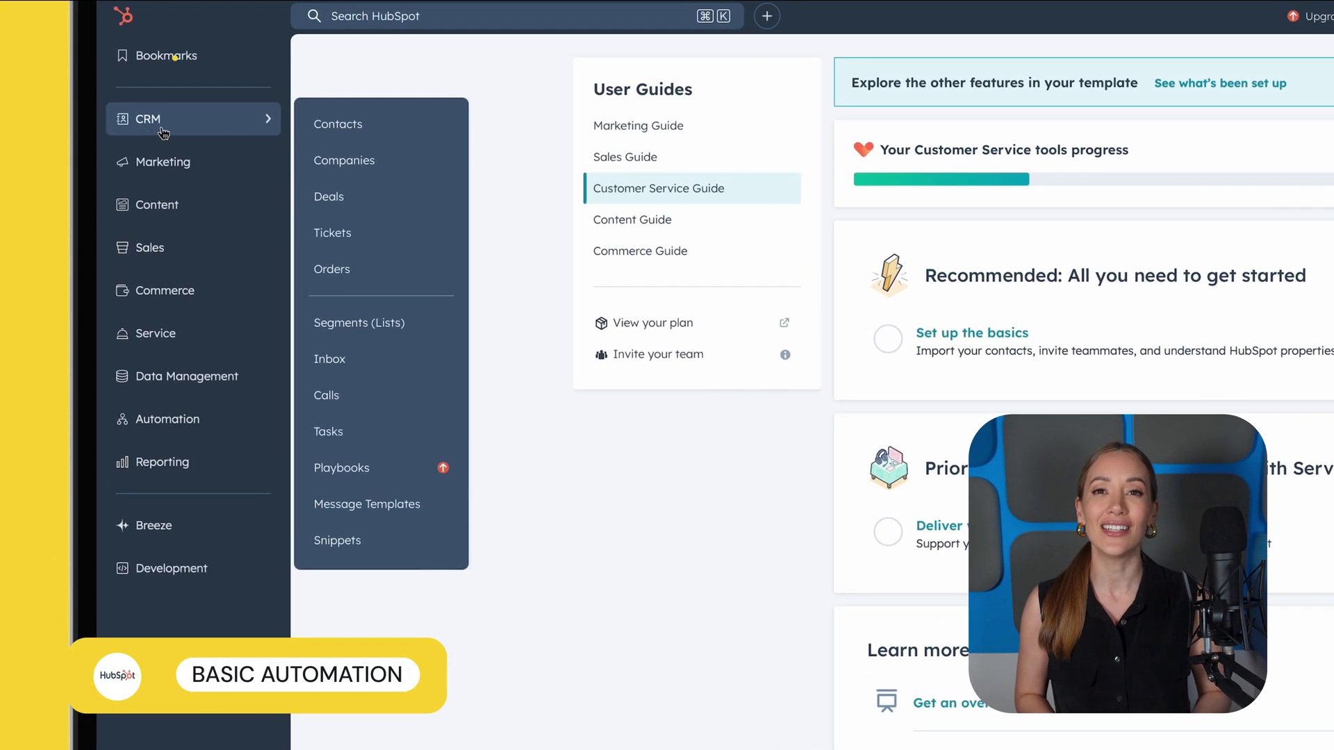
{"action": "left_click", "coordinate": [336, 197]}
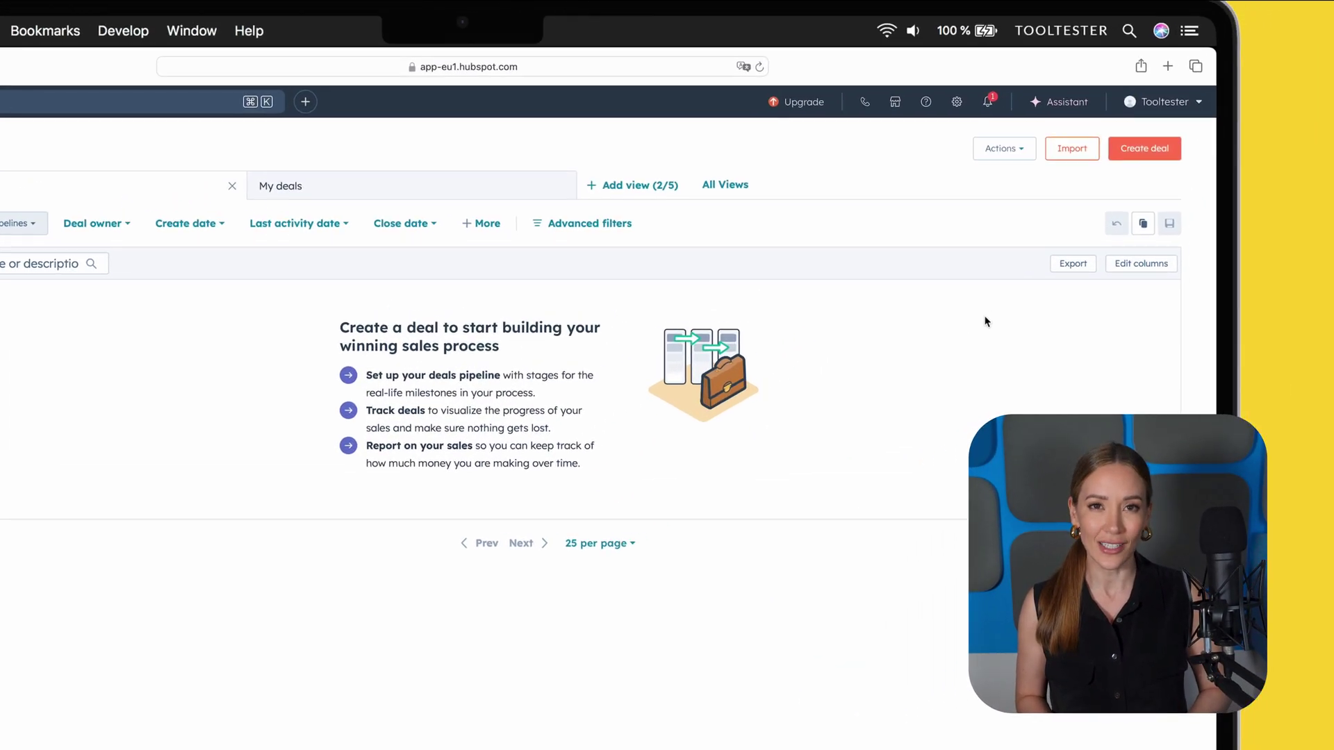
{"action": "left_click", "coordinate": [1109, 172]}
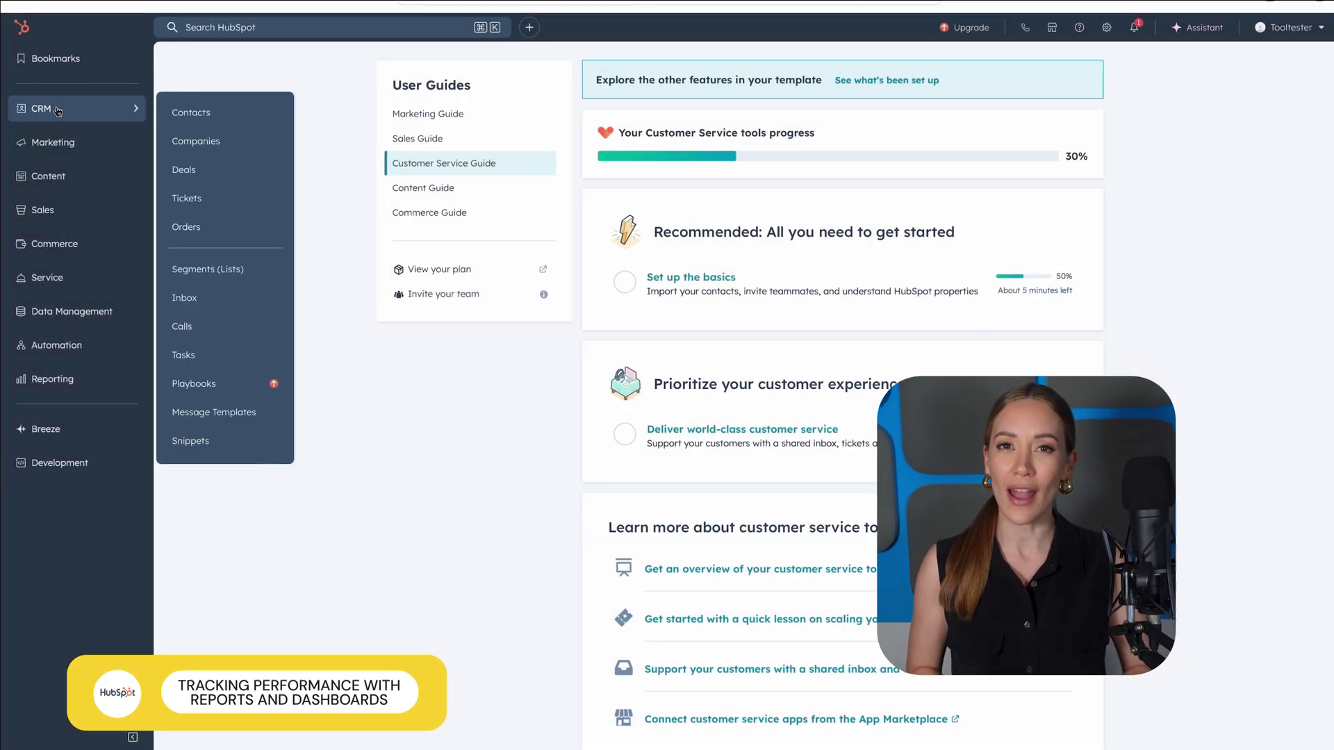
{"action": "left_click", "coordinate": [184, 170]}
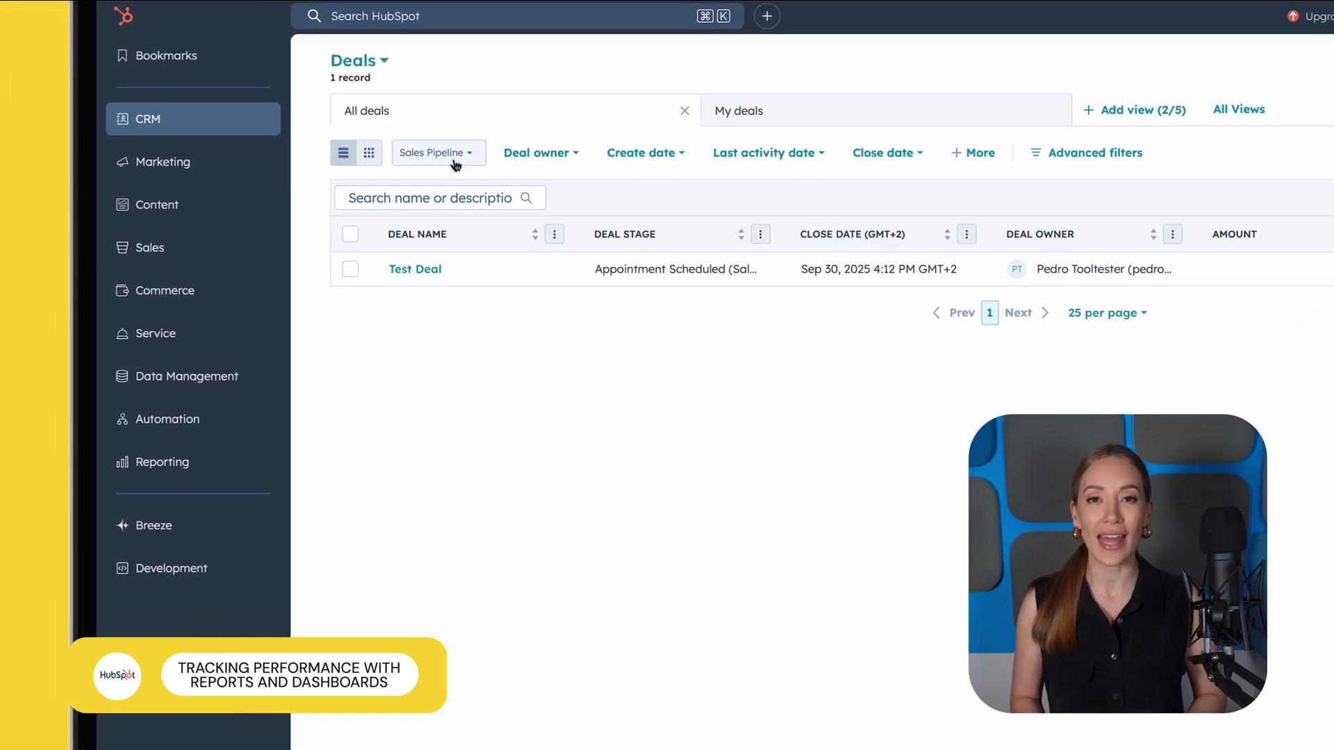
{"action": "left_click", "coordinate": [456, 165]}
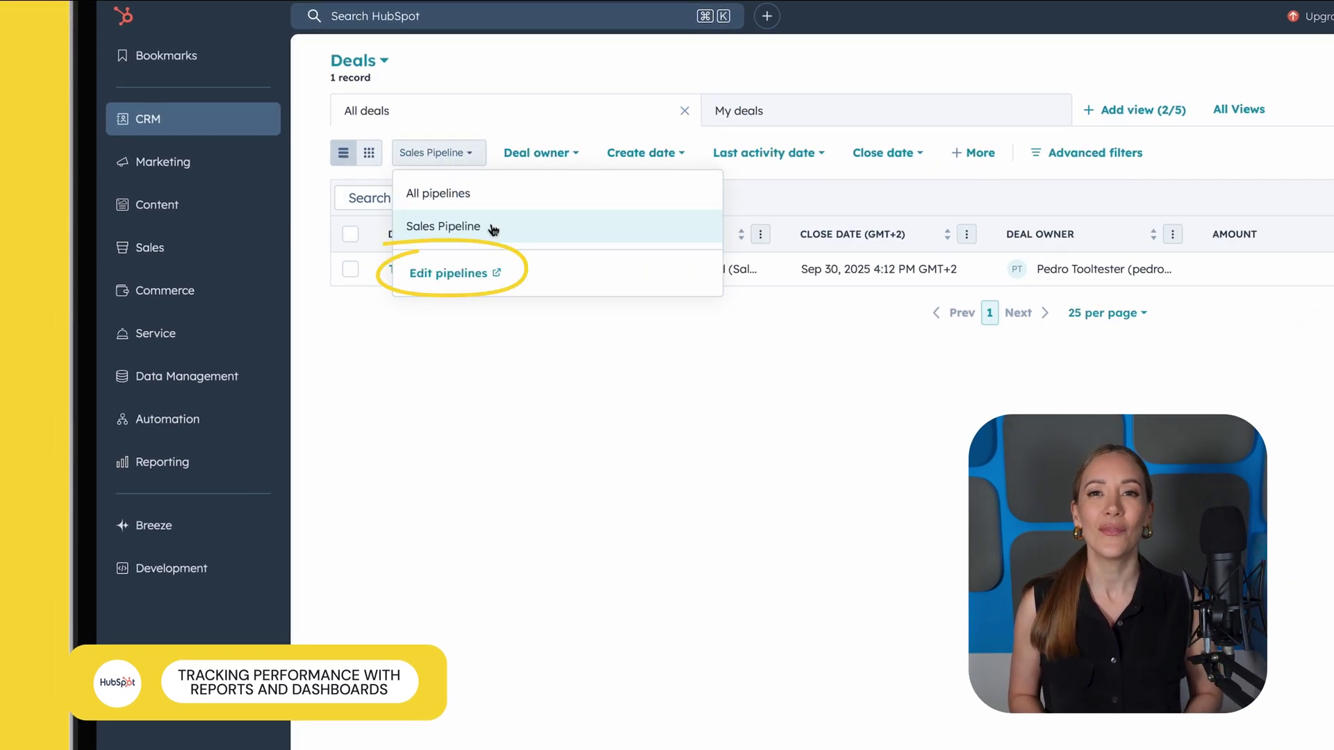
- Edit Sales Pipeline stages, keeping Appointment Scheduled first, and add a new stage after Closed Lost
{"action": "left_click", "coordinate": [485, 274]}
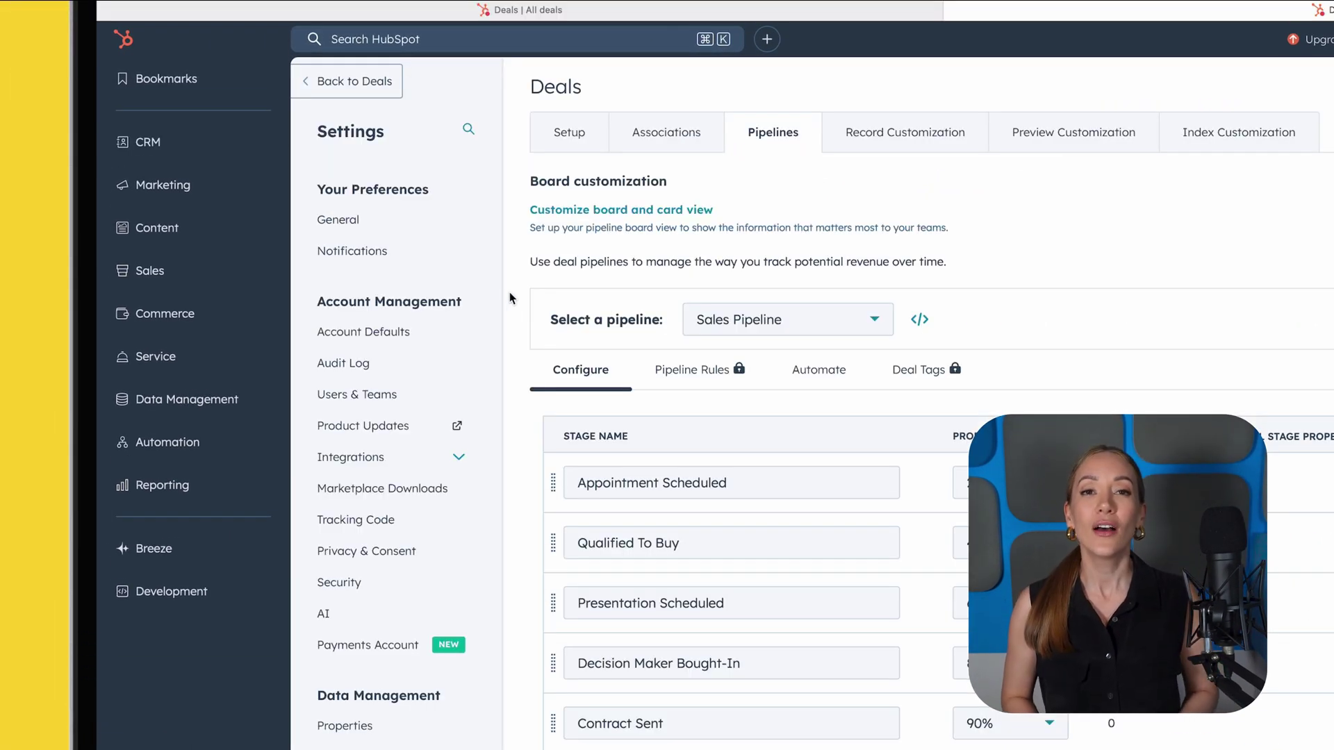
{"action": "left_click_drag", "start_coordinate": [553, 483], "coordinate": [562, 556]}
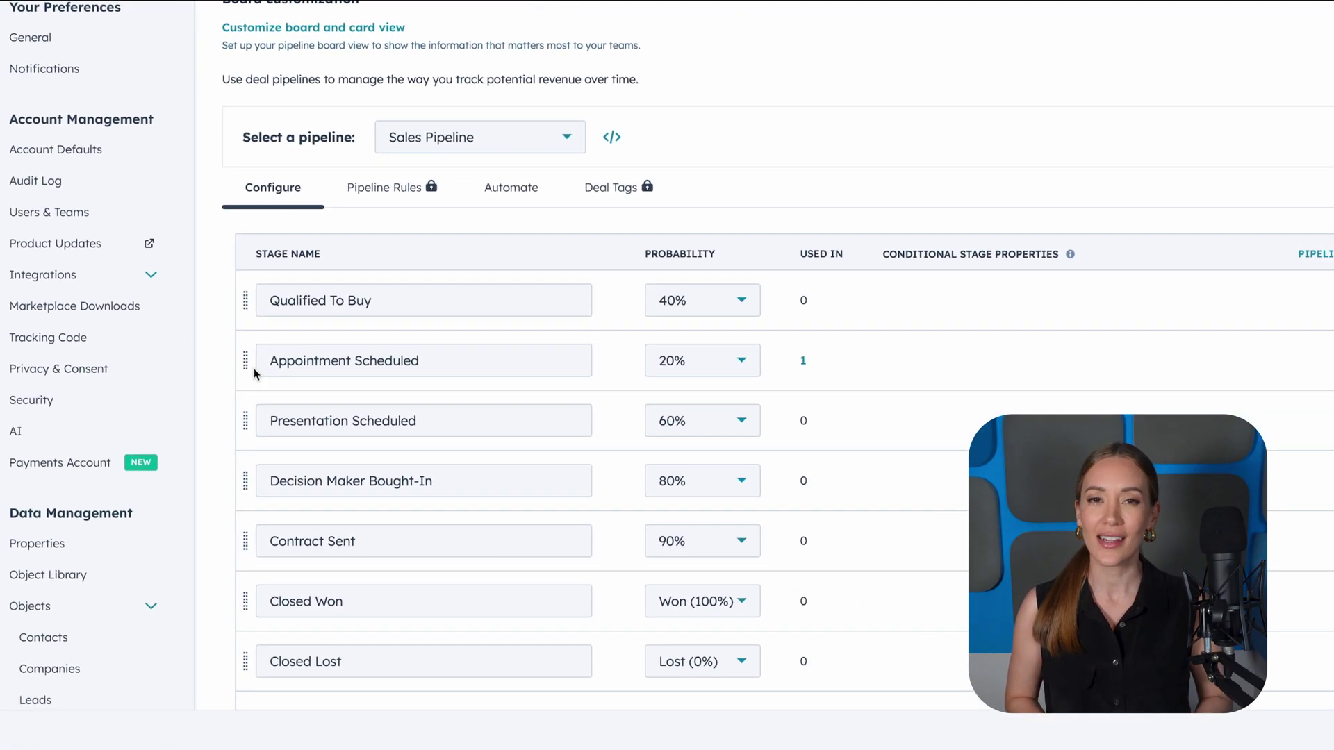
{"action": "left_click_drag", "start_coordinate": [245, 360], "coordinate": [246, 302]}
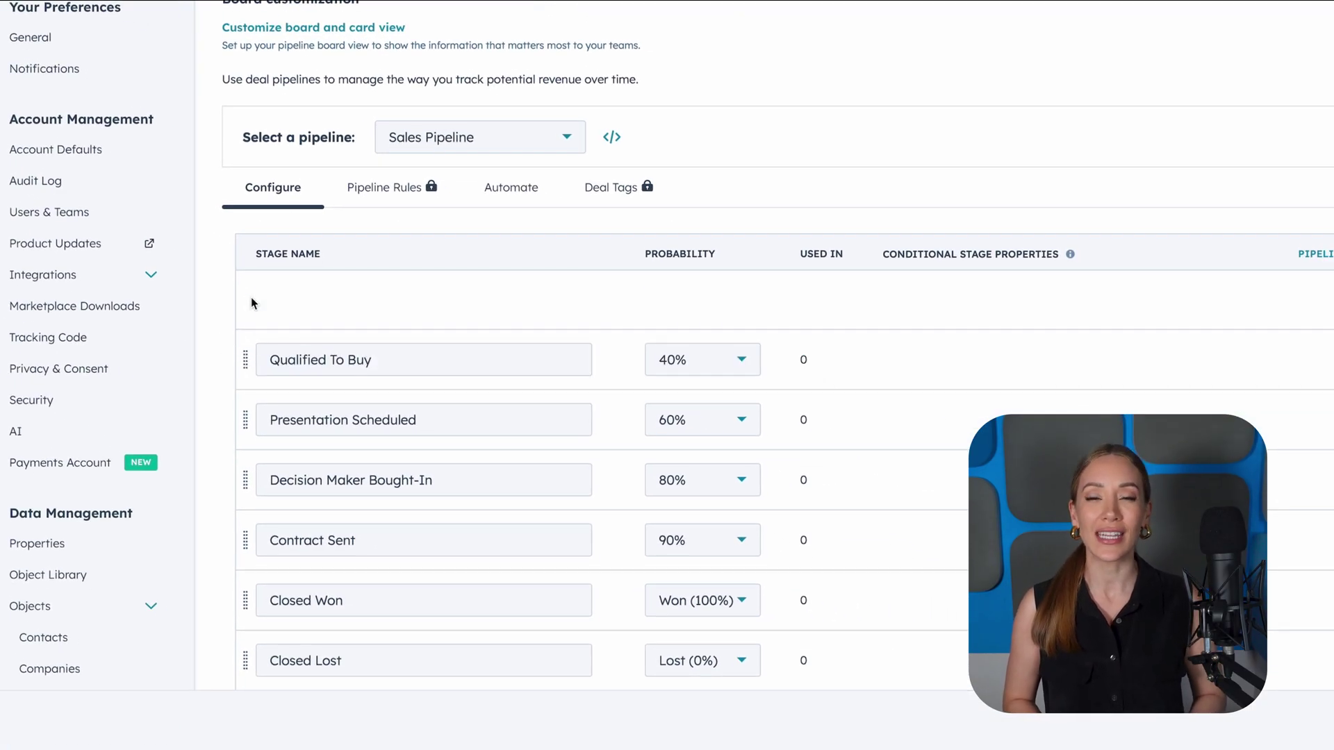
{"action": "scroll", "coordinate": [890, 396], "scroll_direction": "down", "scroll_amount": 2}
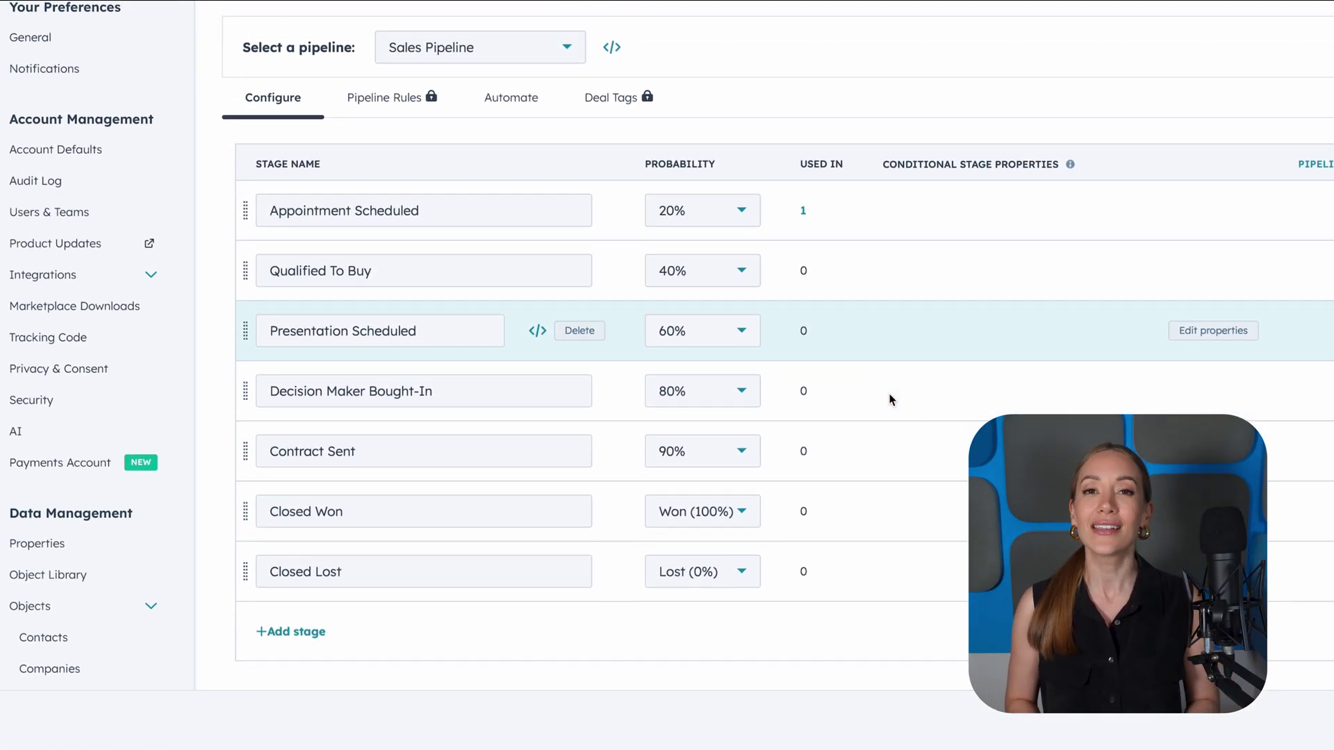
{"action": "left_click", "coordinate": [298, 637]}
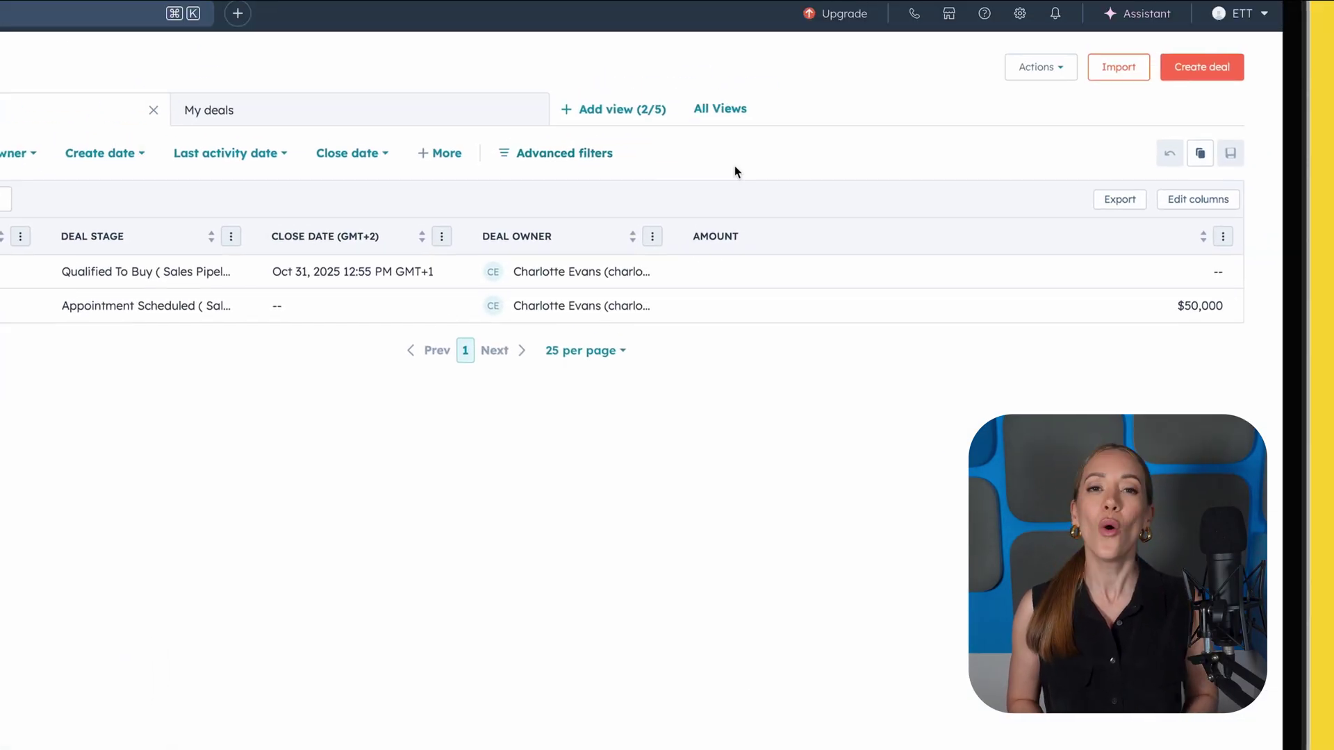
- Check the deal Actions menu, then drag the Emailtooltester card into the Decision Maker Bought-In column
{"action": "left_click", "coordinate": [884, 227]}
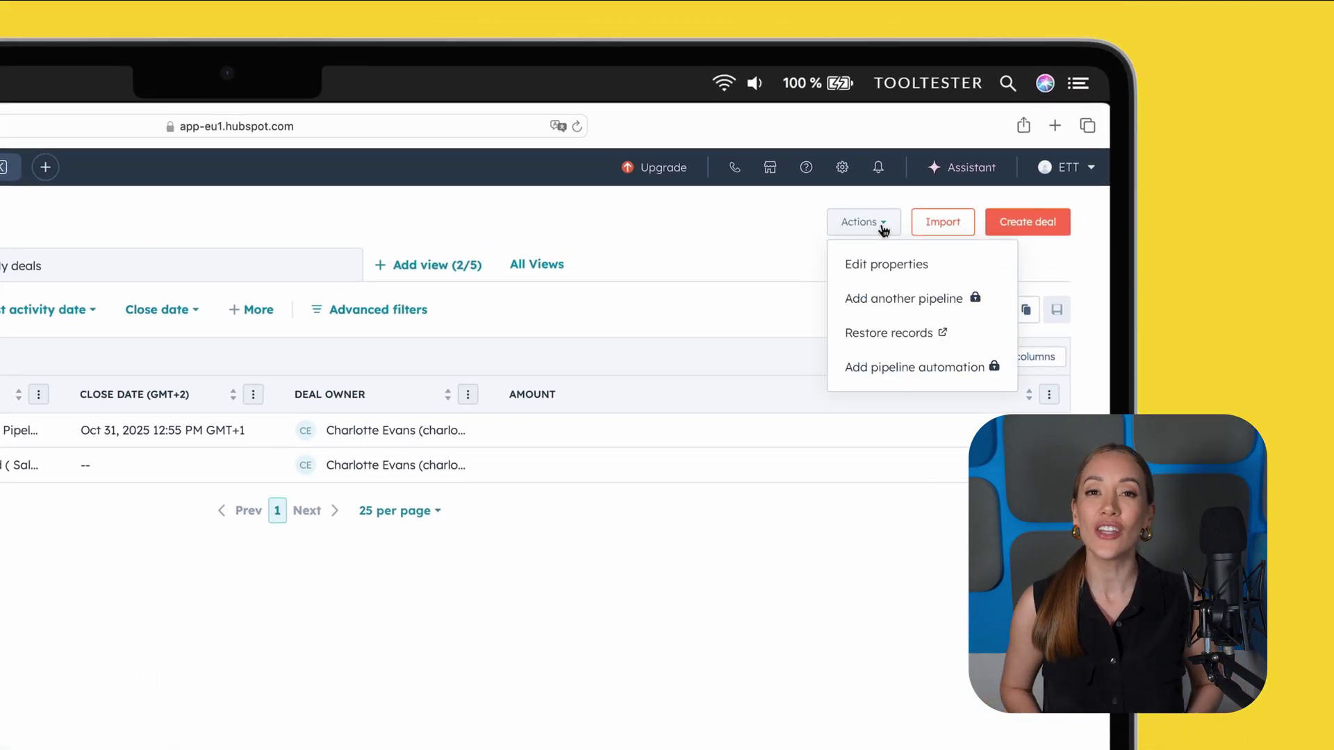
{"action": "mouse_move", "coordinate": [919, 306]}
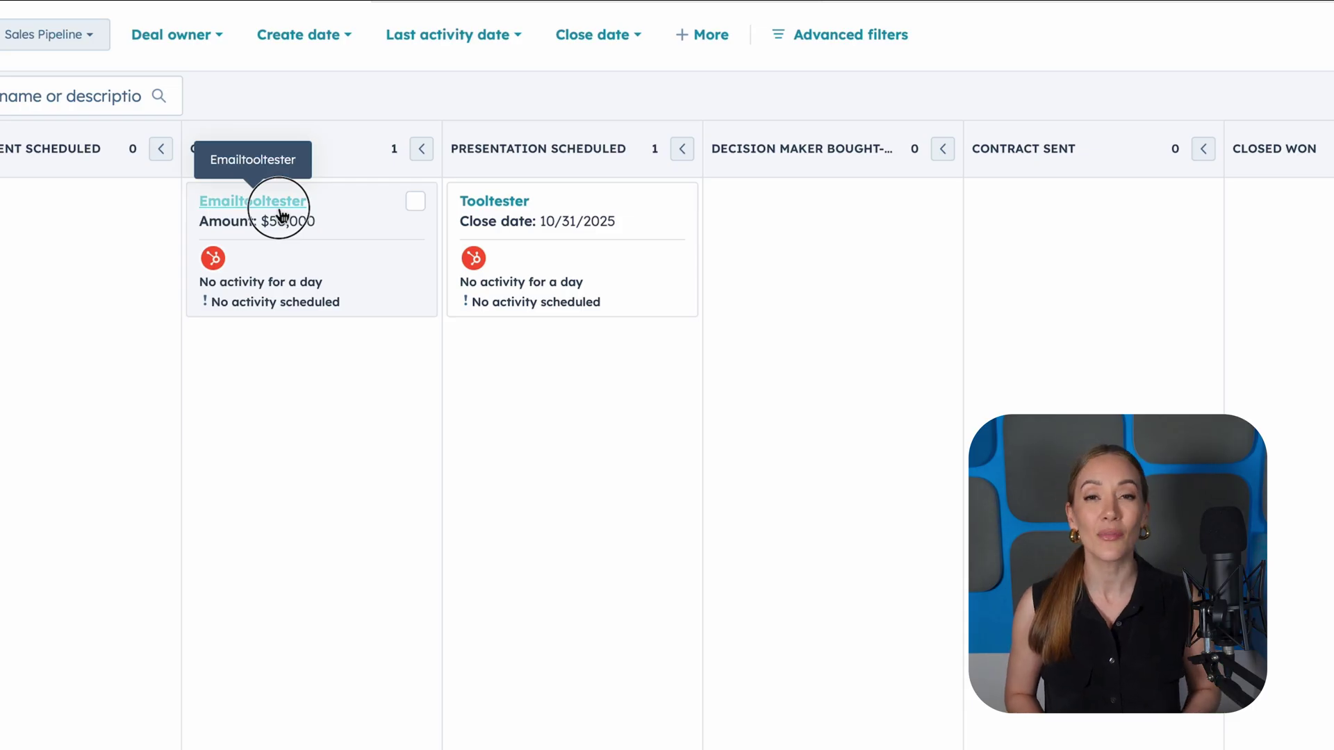
{"action": "left_click_drag", "start_coordinate": [278, 213], "coordinate": [799, 351]}
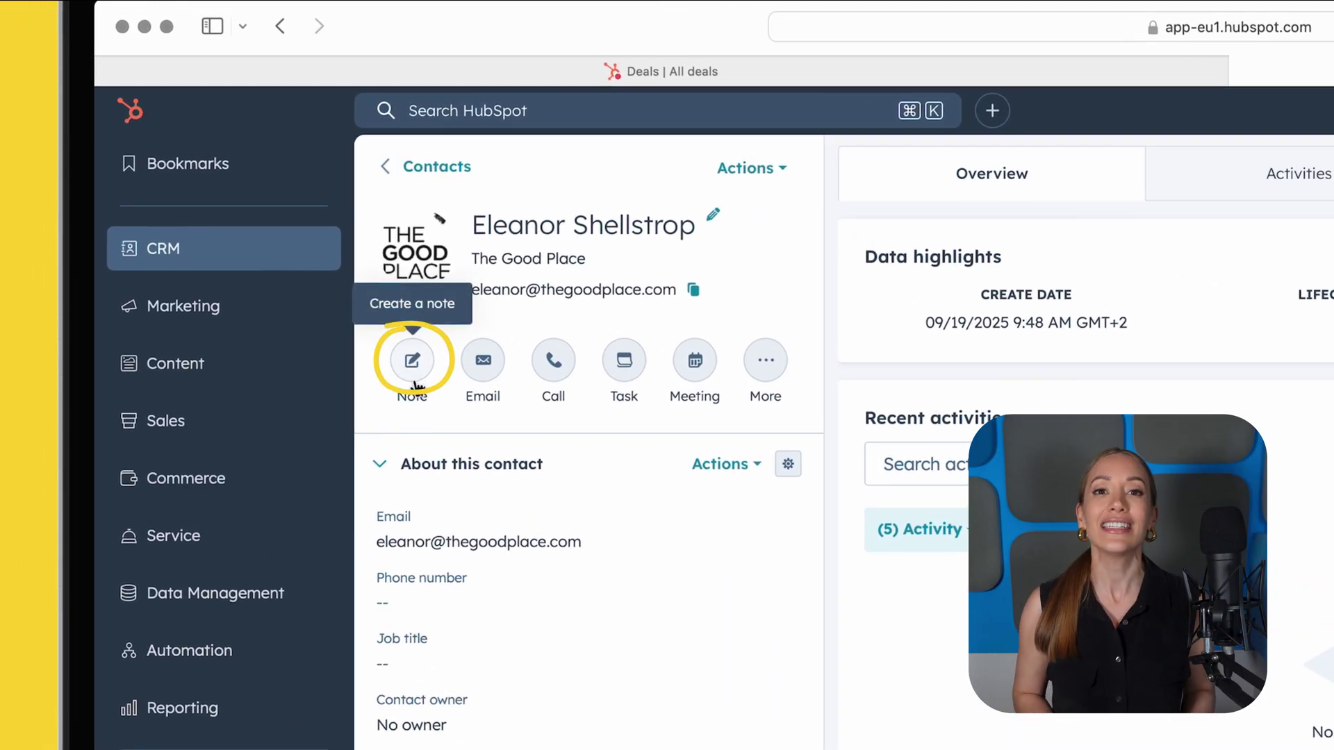
- Go to the Contacts list and start scheduling a meeting from The Good Place contact's record
{"action": "left_click", "coordinate": [633, 386]}
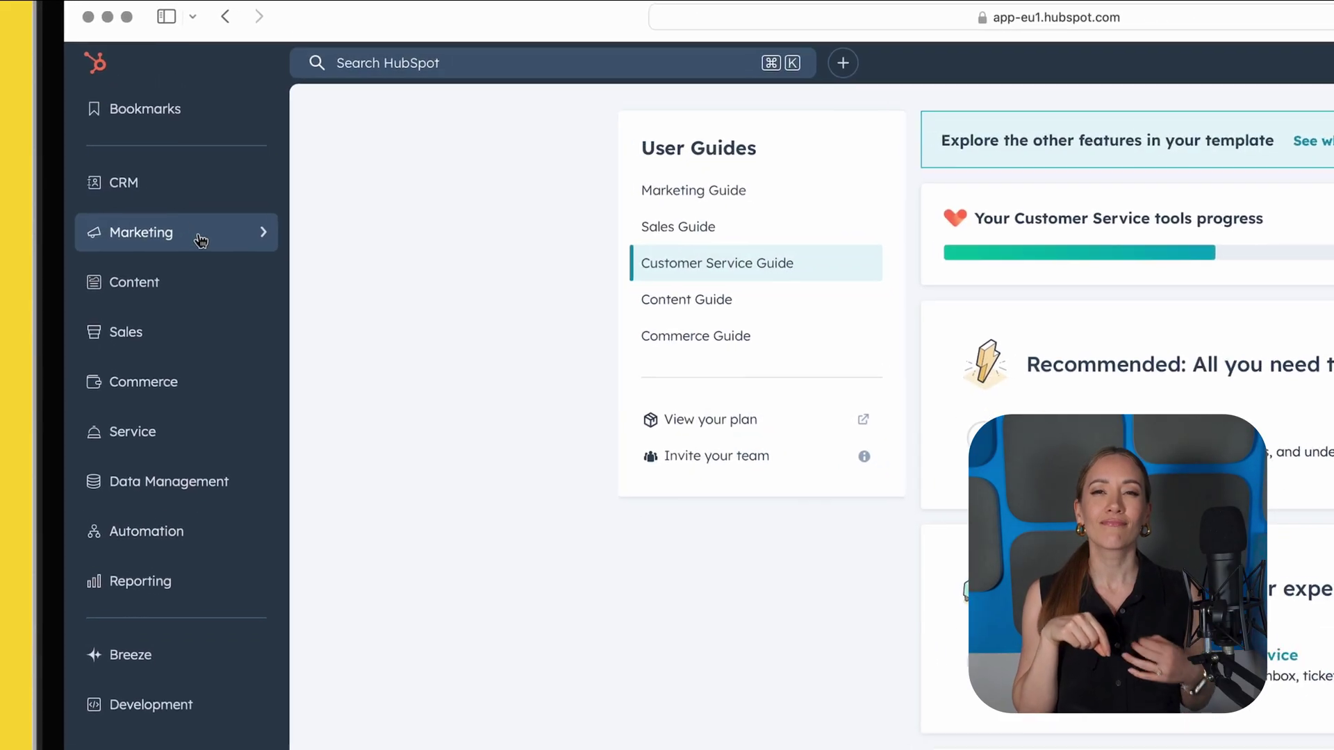
{"action": "mouse_move", "coordinate": [146, 183]}
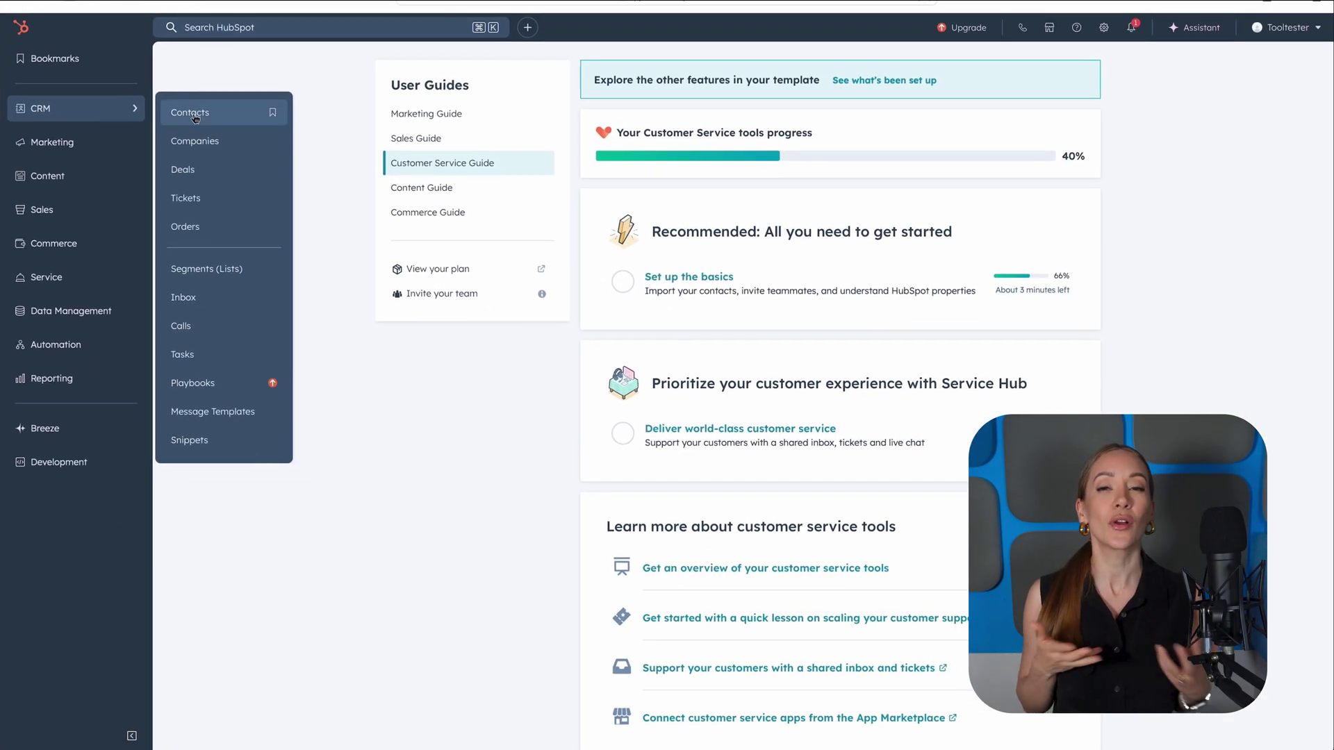
{"action": "left_click", "coordinate": [193, 114]}
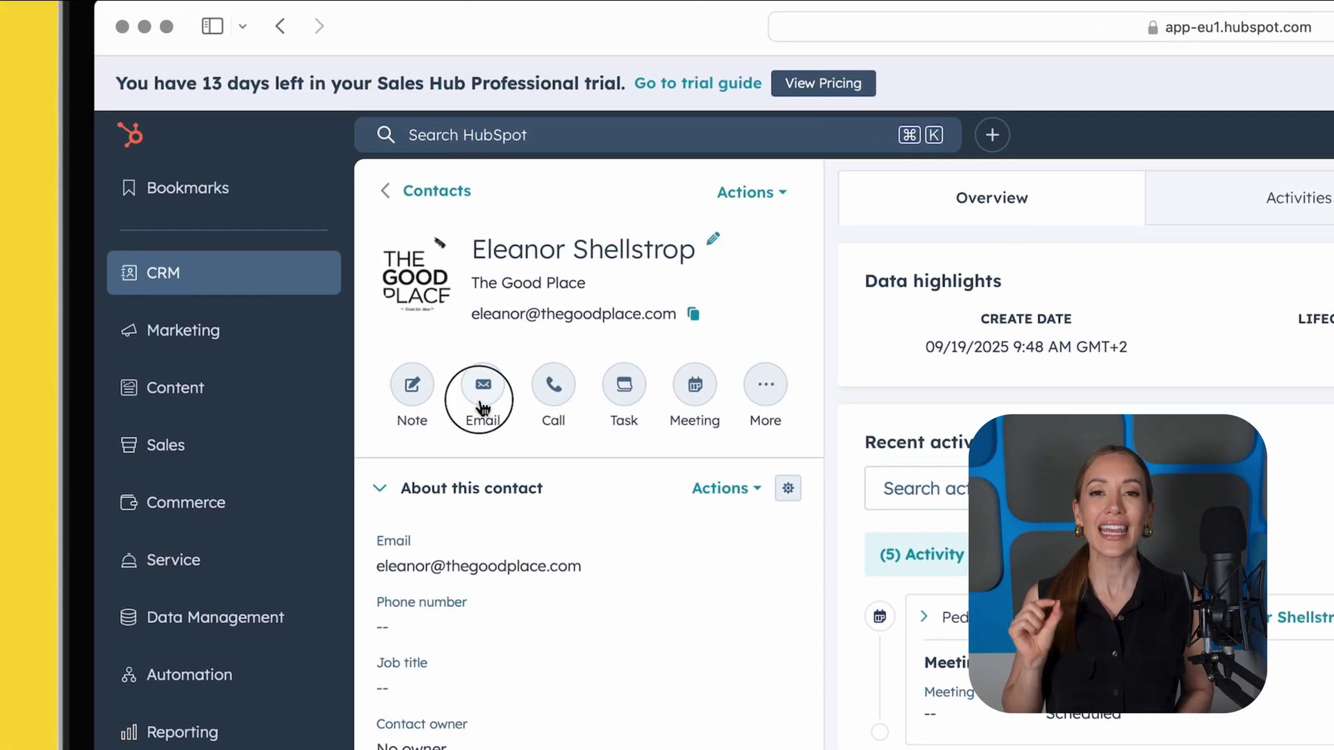
{"action": "left_click", "coordinate": [480, 403]}
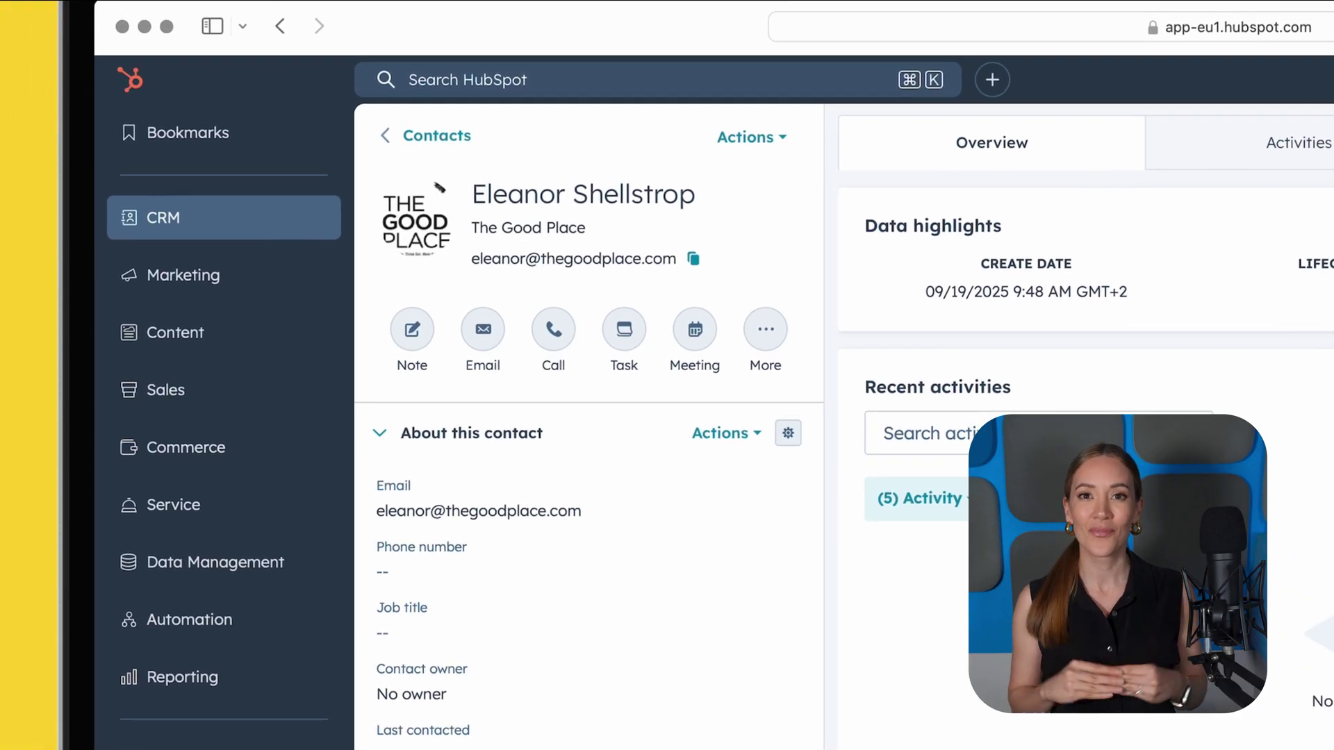
{"action": "left_click", "coordinate": [695, 332]}
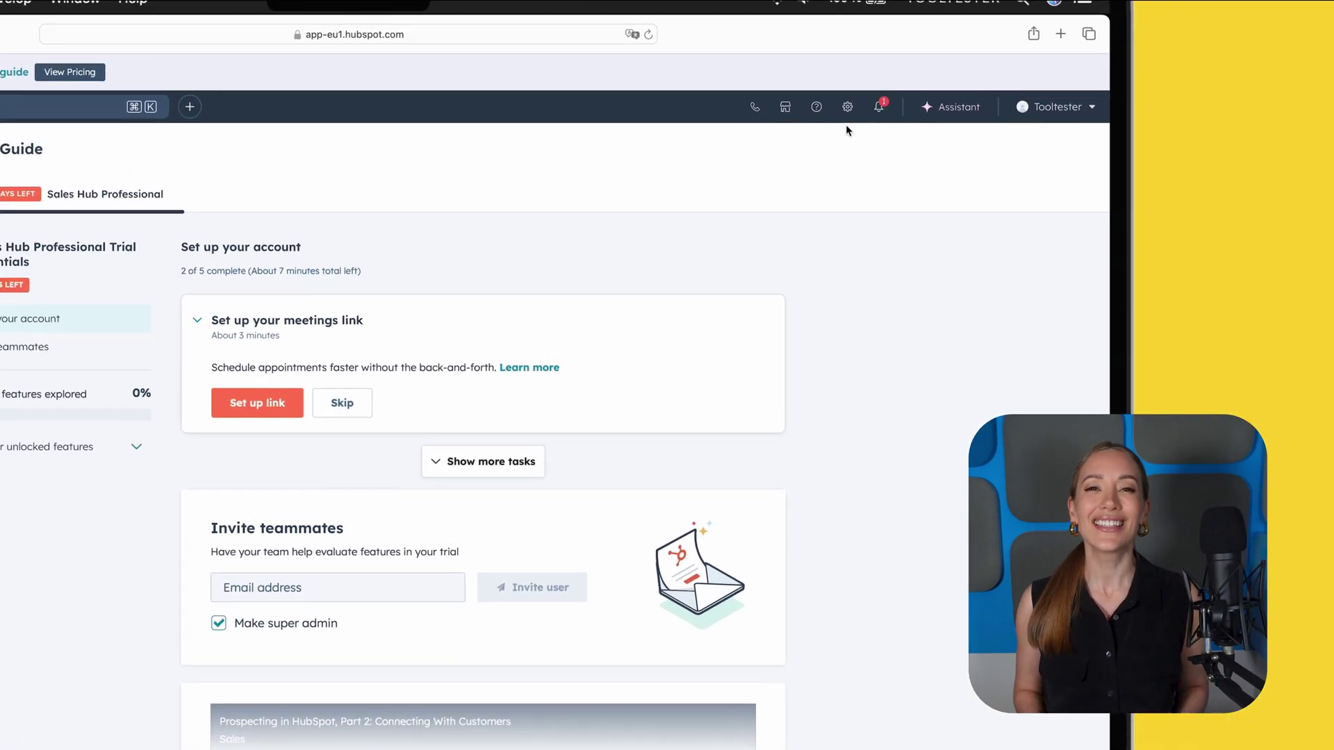
- Install the HubSpot Sales extension for Gmail from the Email settings
{"action": "left_click", "coordinate": [846, 107]}
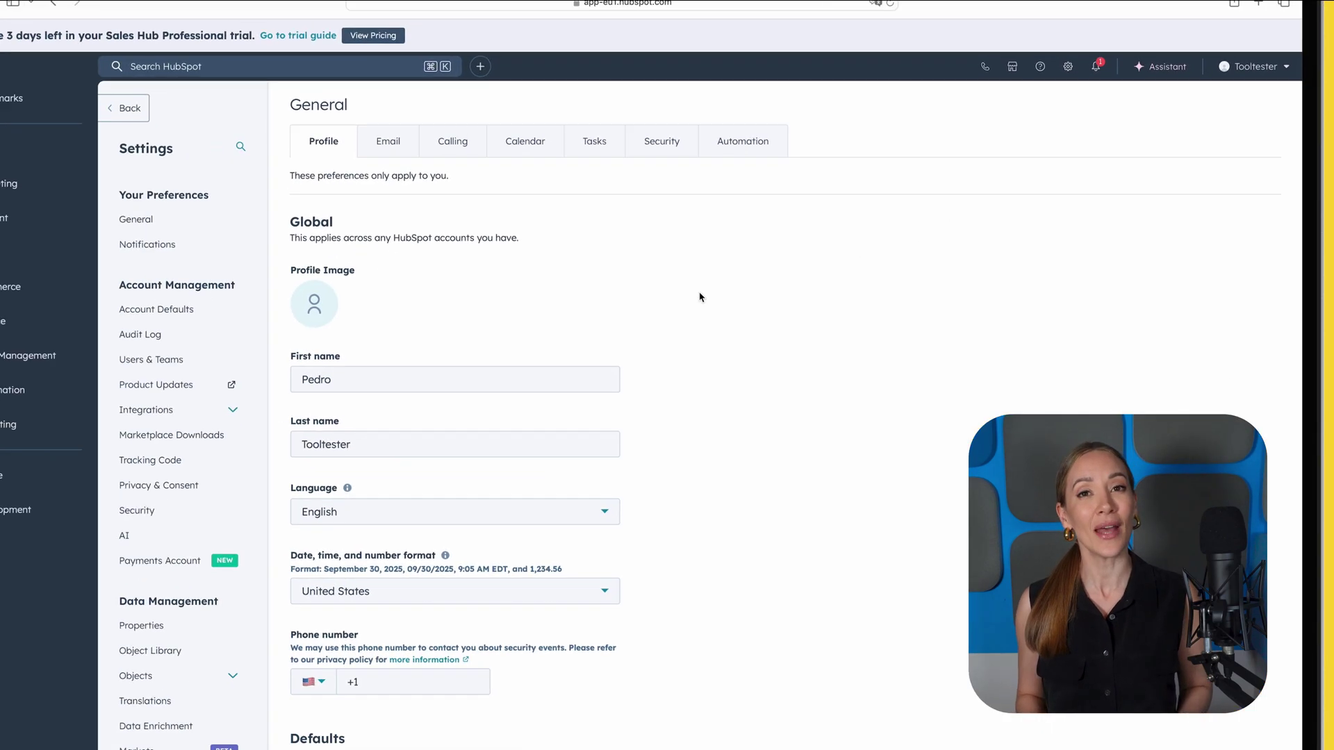
{"action": "left_click", "coordinate": [449, 138]}
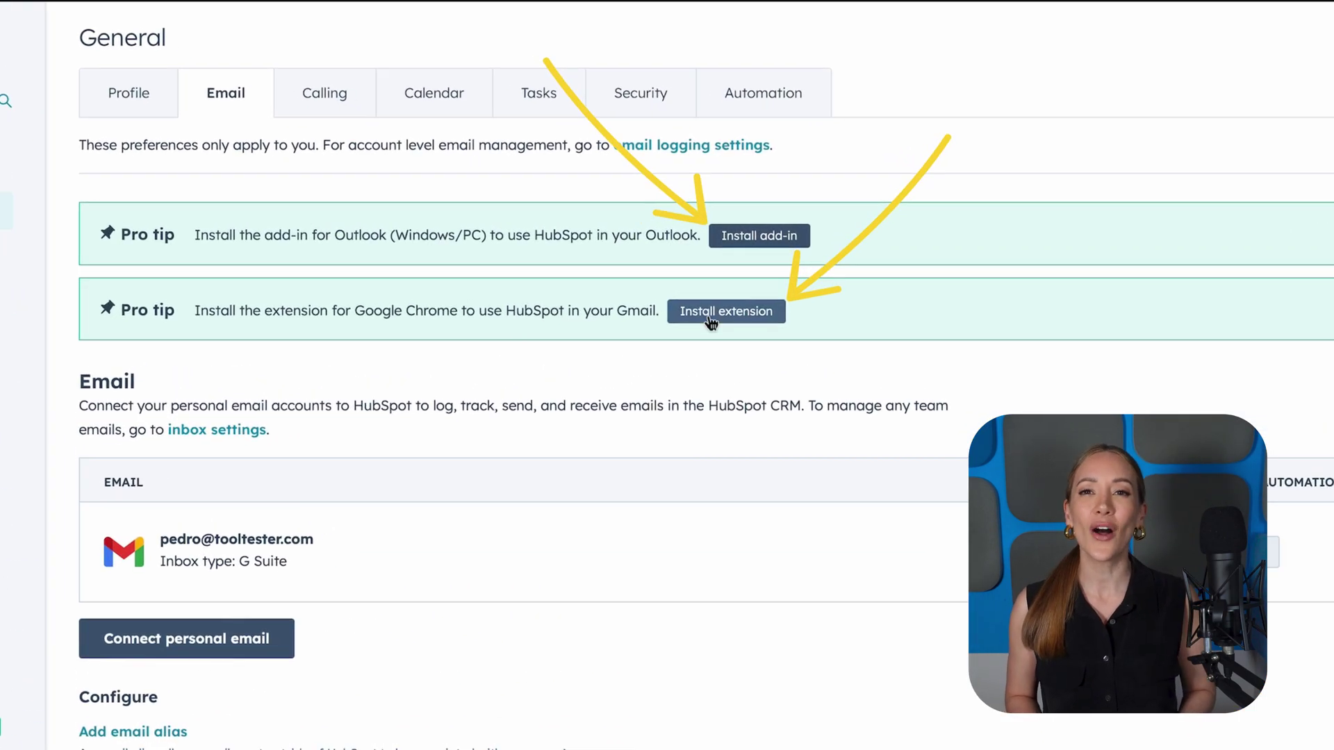
{"action": "left_click", "coordinate": [710, 312]}
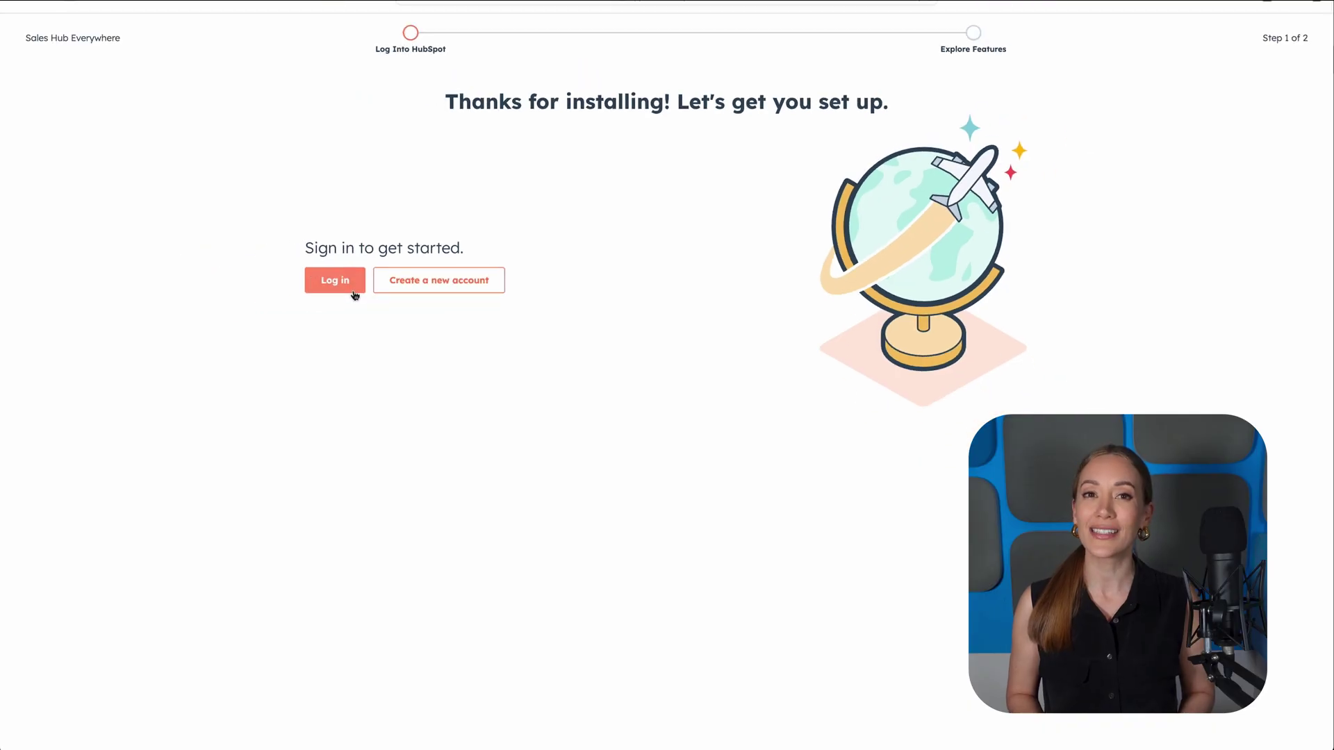
- Sign in to HubSpot, connect the Gmail inbox with All Features, and compose a new email
{"action": "left_click", "coordinate": [353, 289]}
{"action": "left_click", "coordinate": [566, 426]}
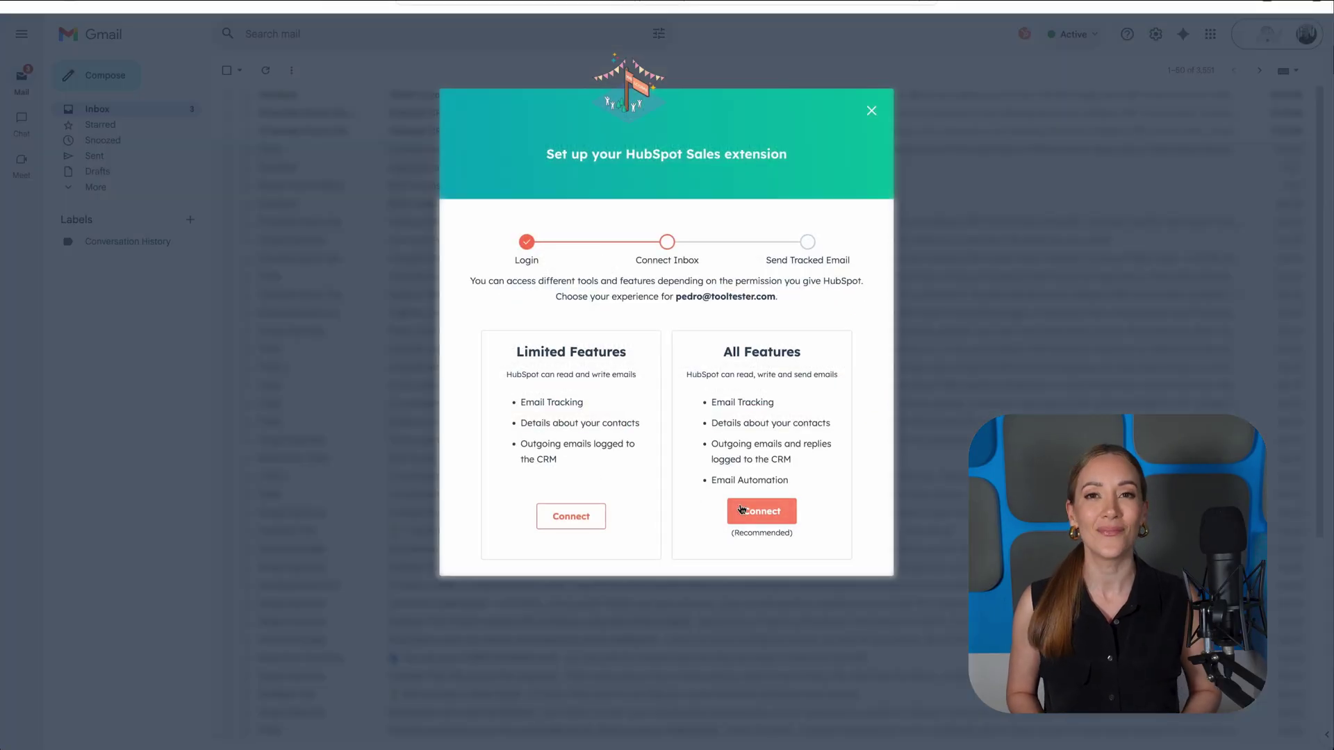
{"action": "left_click", "coordinate": [741, 510]}
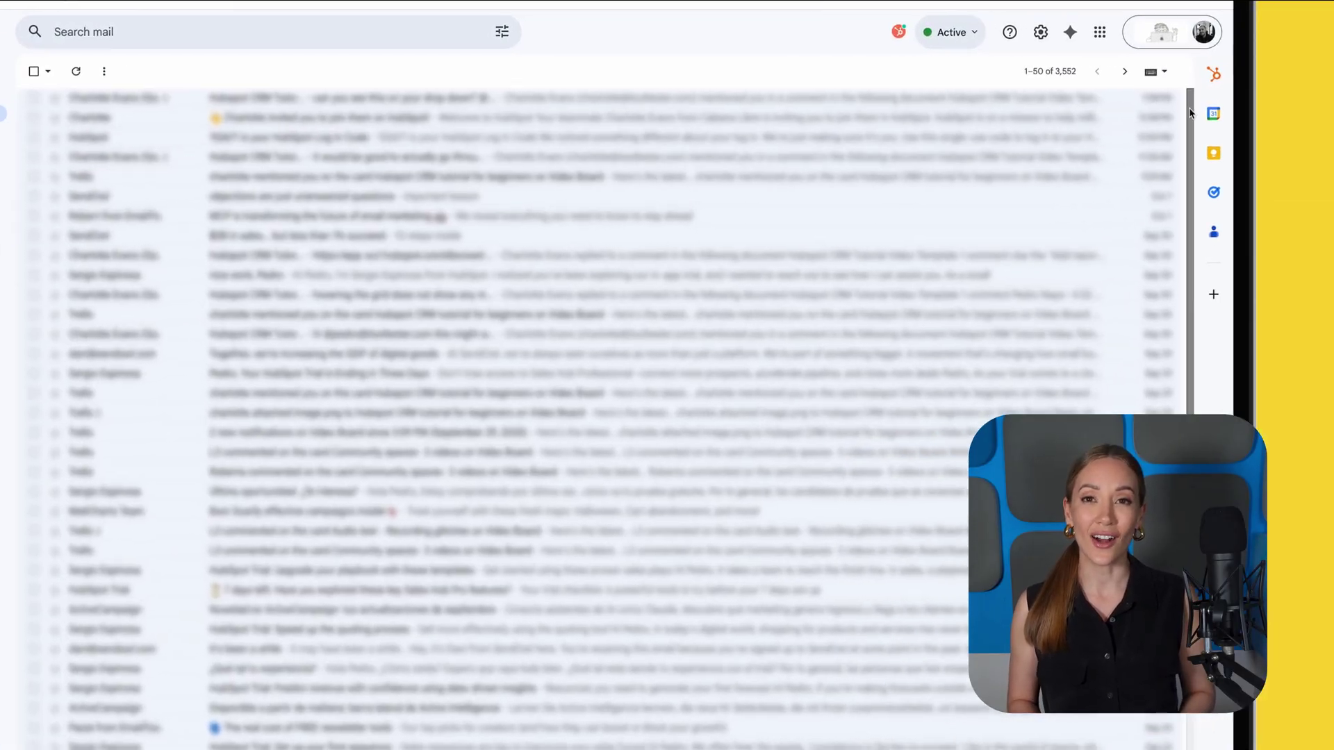
{"action": "left_click", "coordinate": [1310, 71]}
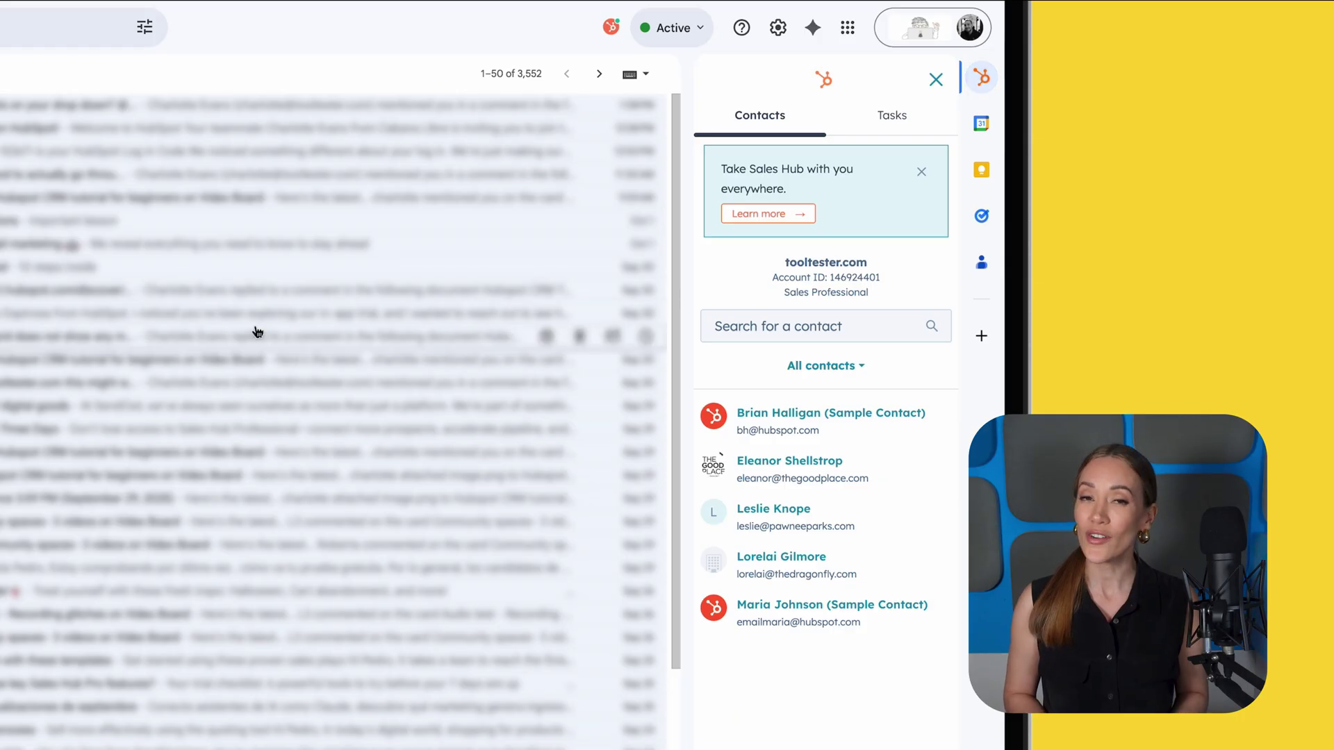
{"action": "left_click", "coordinate": [119, 87]}
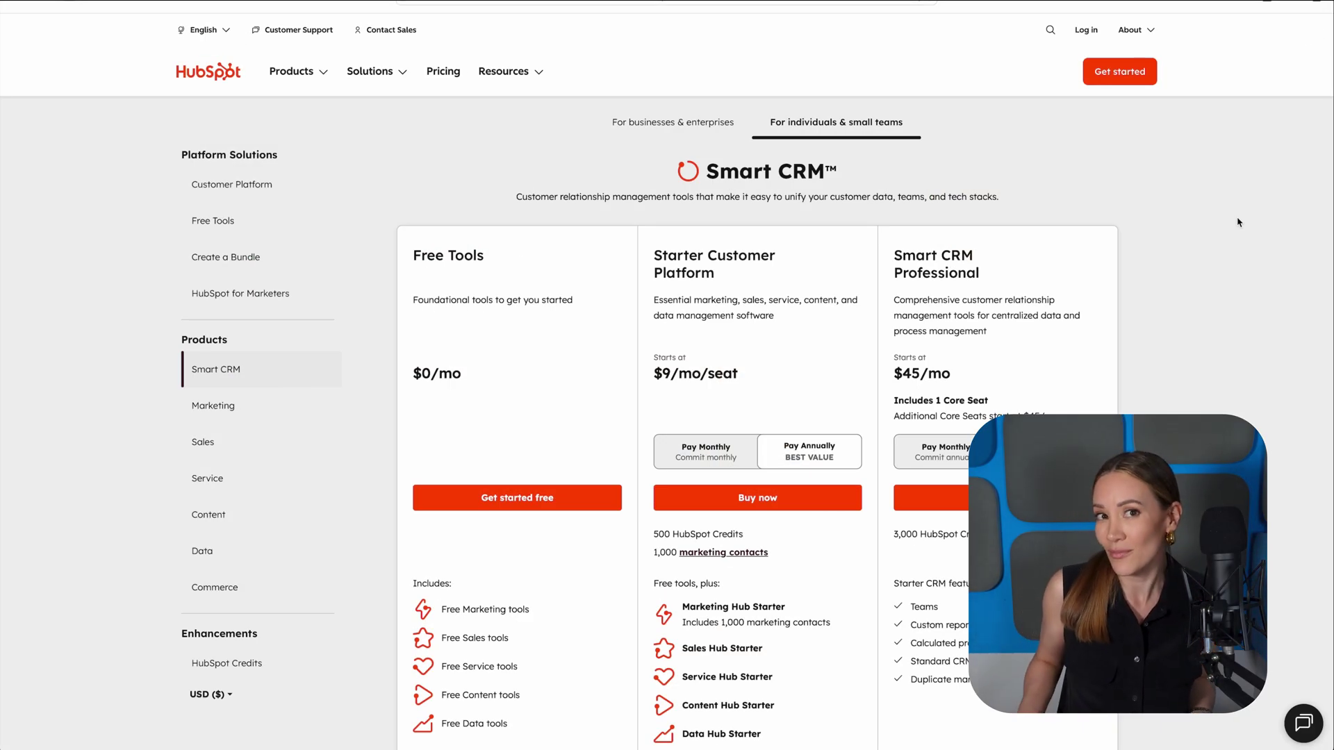
- Scroll through the Smart CRM plan prices: Free $0, Starter $9/seat, Professional $45/mo
{"action": "scroll", "coordinate": [1239, 223], "scroll_direction": "down", "scroll_amount": 3}
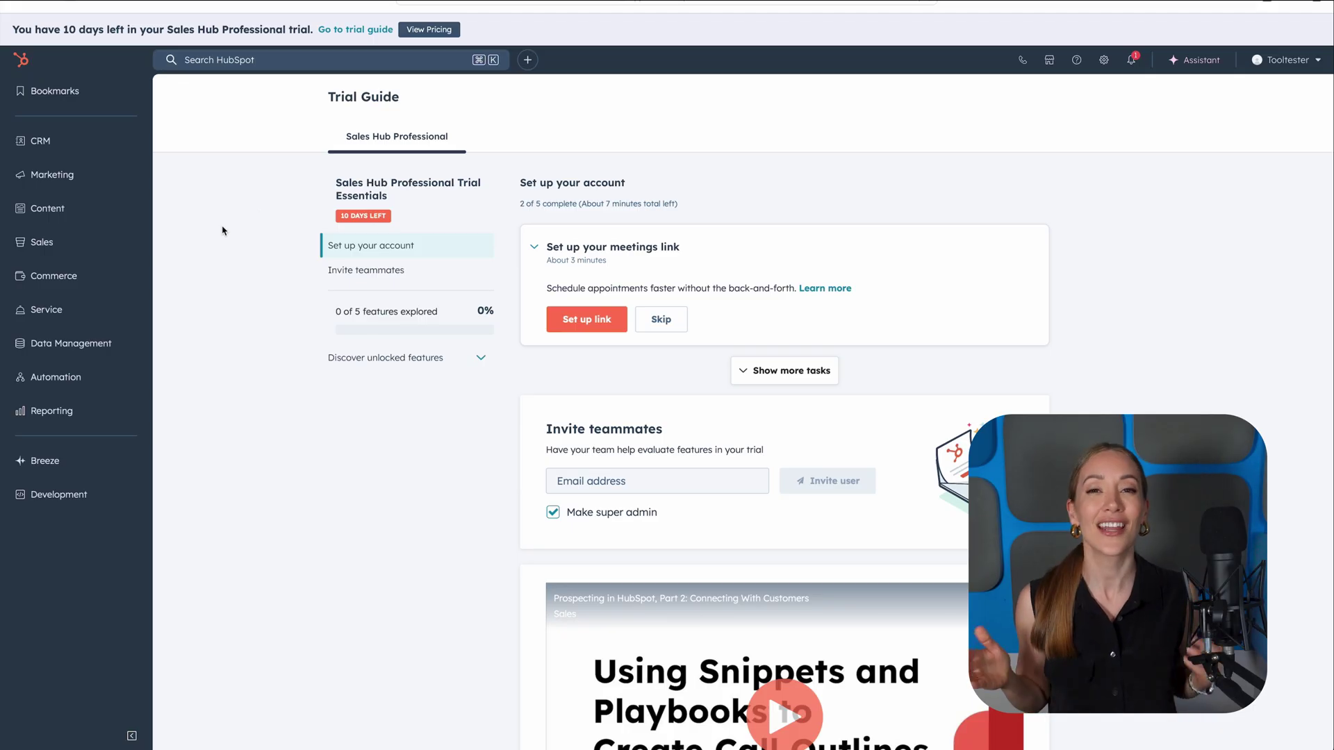
- Edit the newest newsletter form and show its follow-up Automation options
{"action": "left_click", "coordinate": [71, 177]}
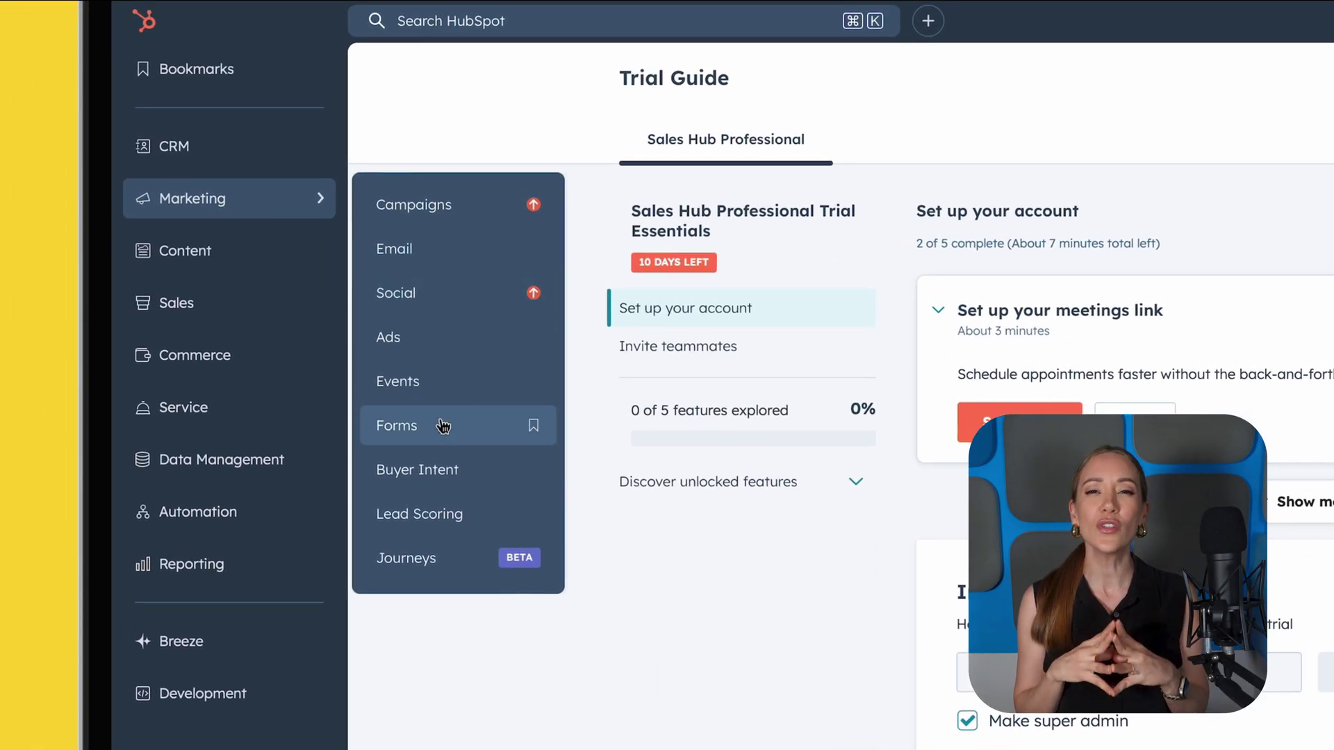
{"action": "left_click", "coordinate": [360, 408]}
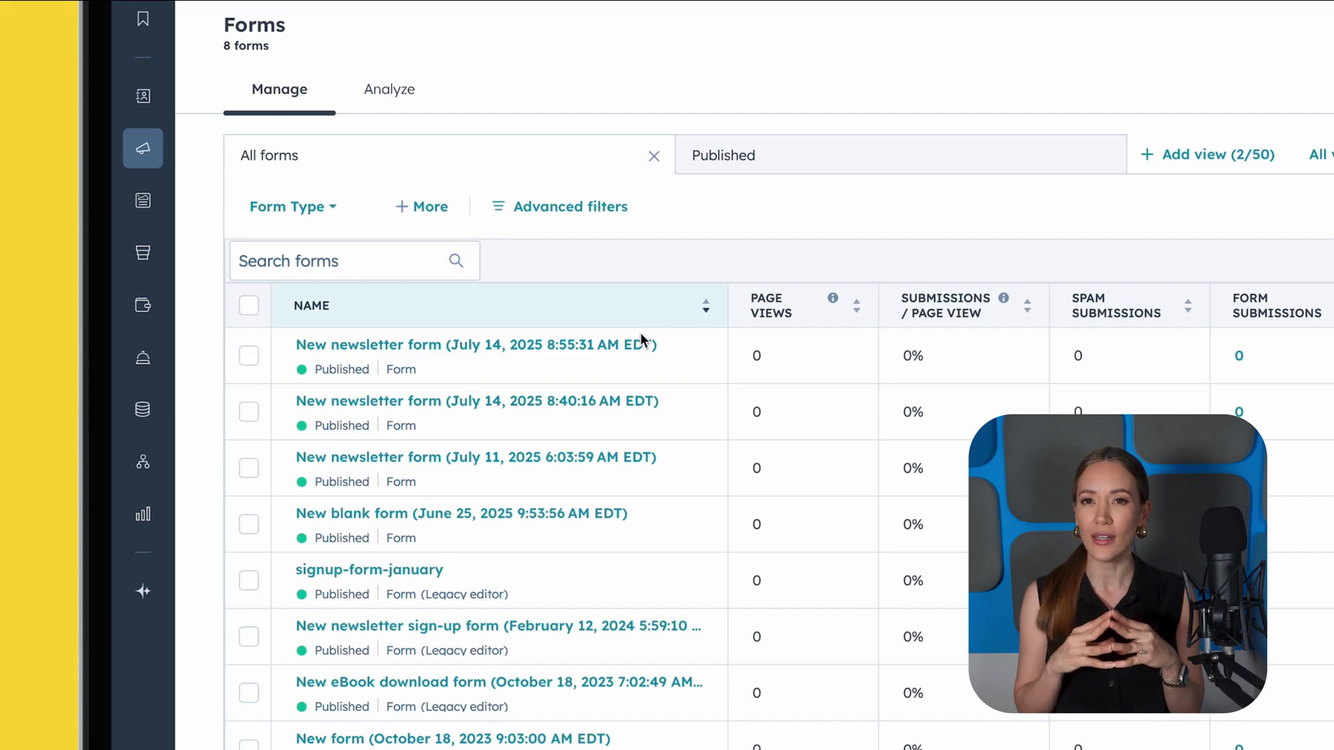
{"action": "mouse_move", "coordinate": [633, 341]}
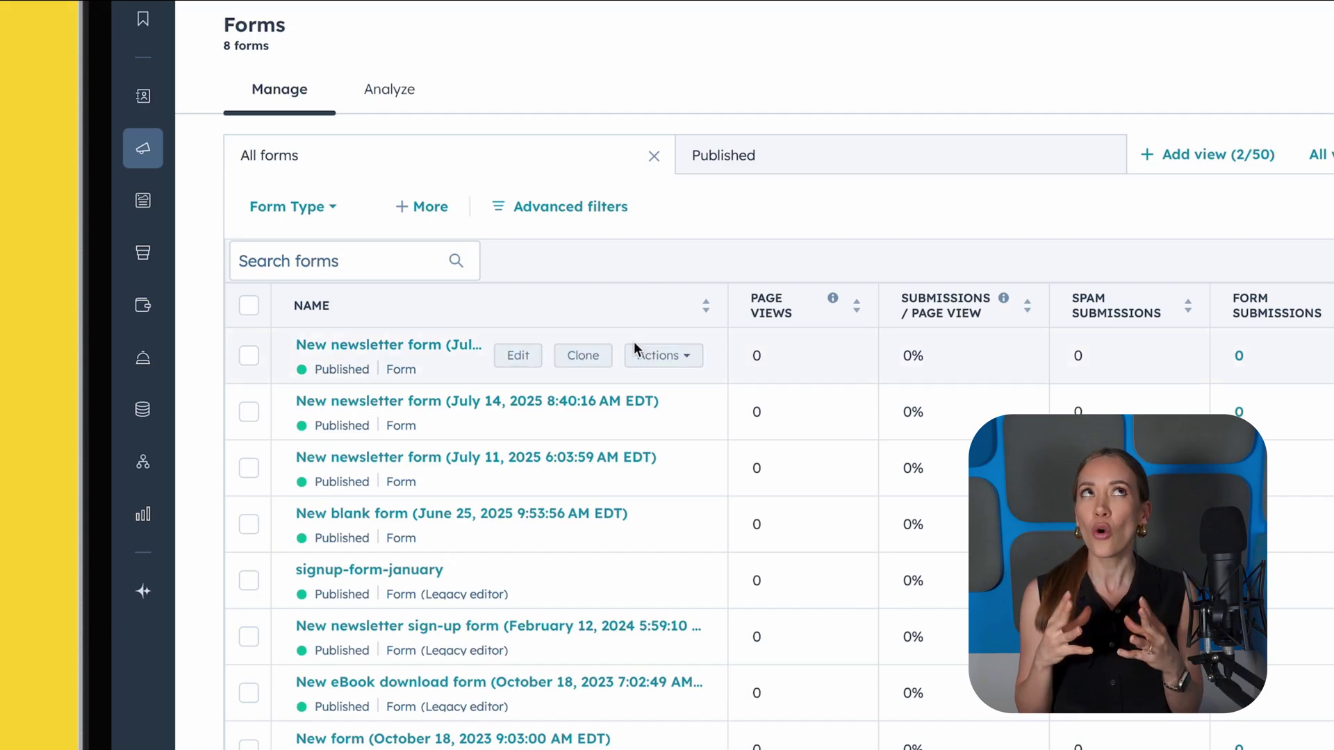
{"action": "left_click", "coordinate": [527, 357]}
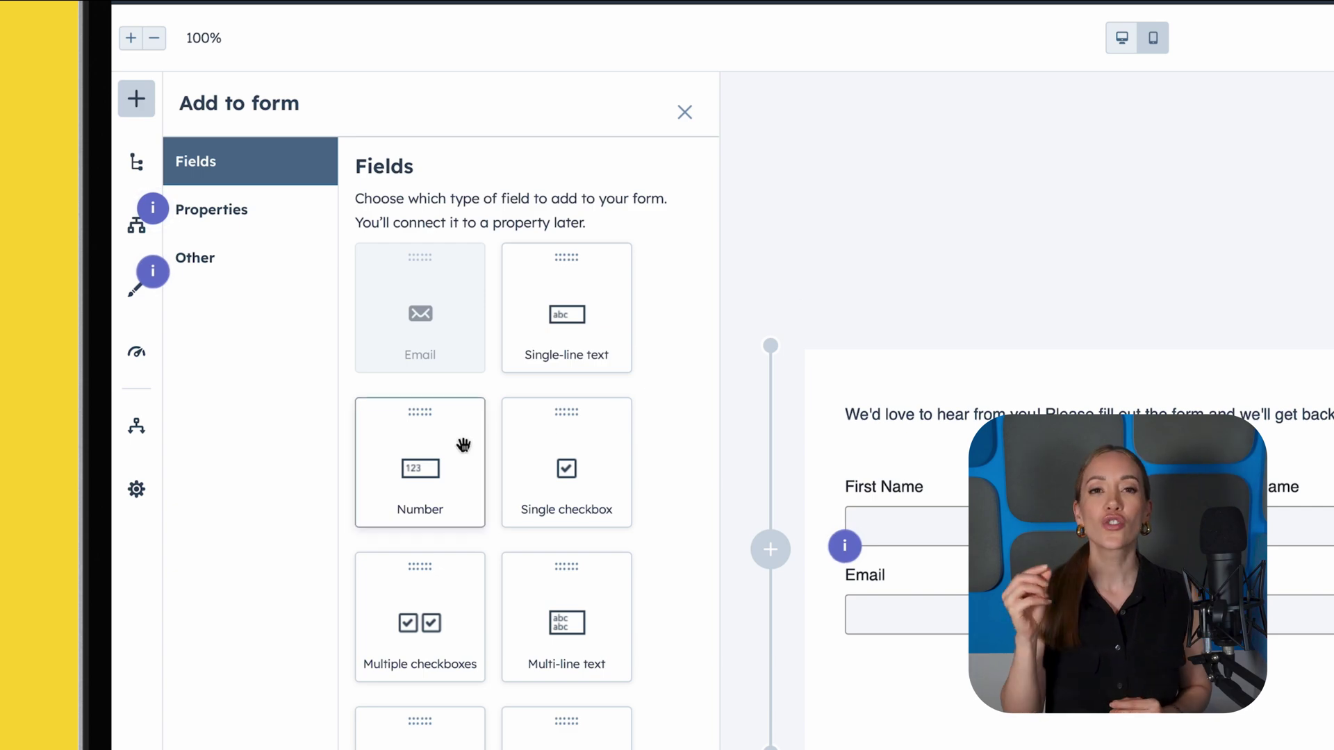
{"action": "left_click", "coordinate": [155, 445]}
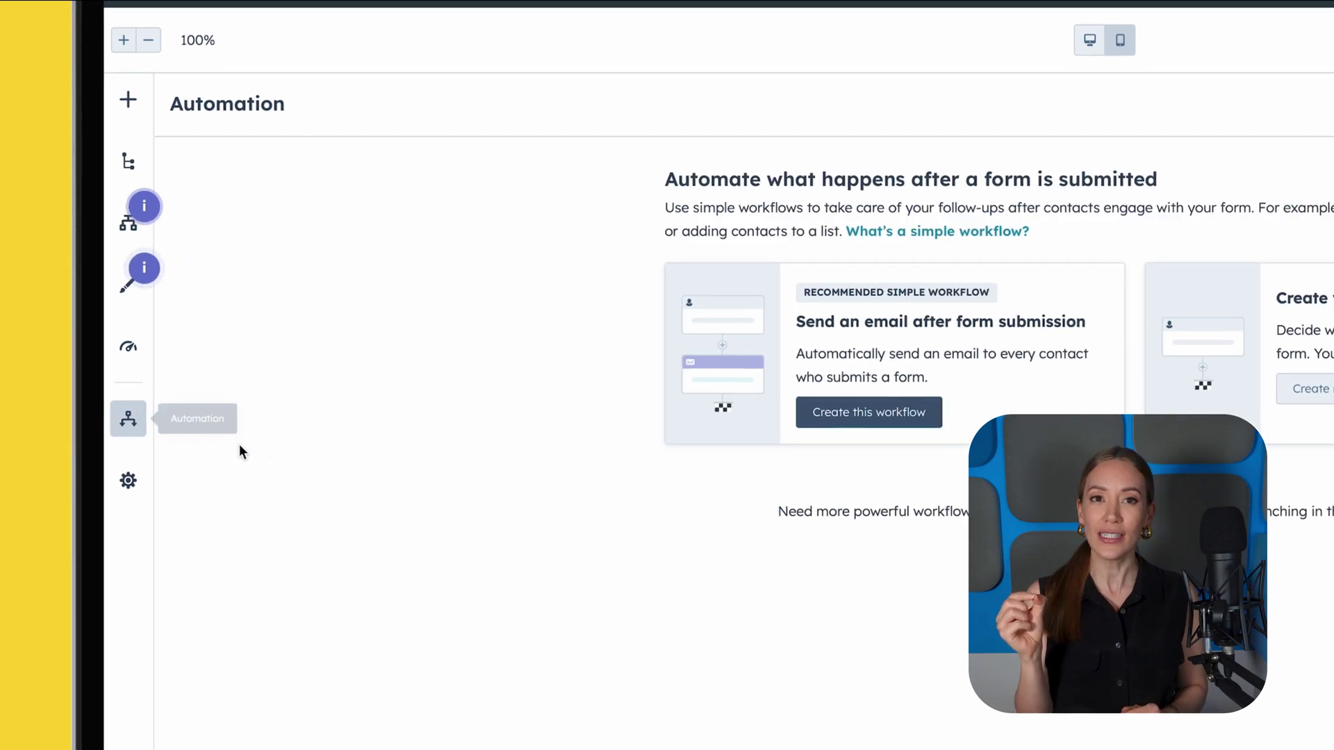
- Create the send-email-after-submission workflow, switch it on, and open its Send email step
{"action": "left_click", "coordinate": [614, 347]}
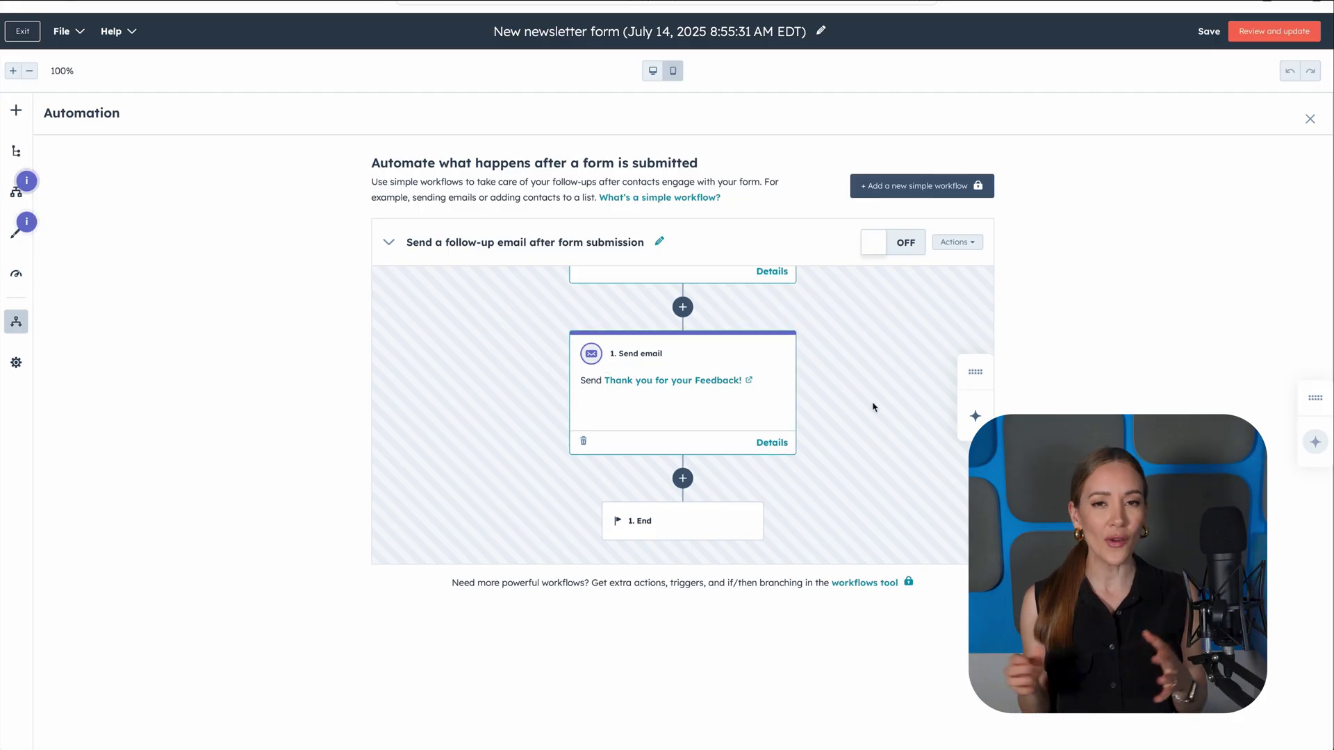
{"action": "left_click", "coordinate": [905, 242]}
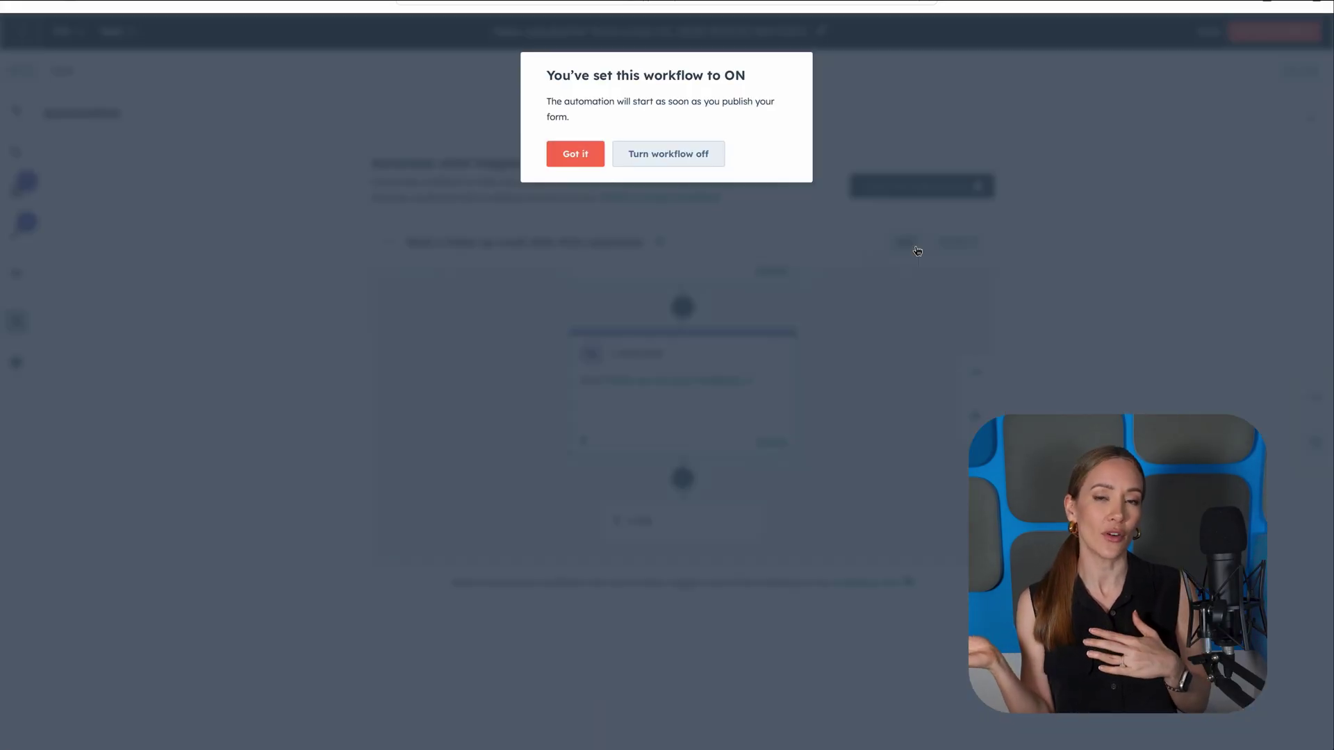
{"action": "left_click", "coordinate": [595, 152]}
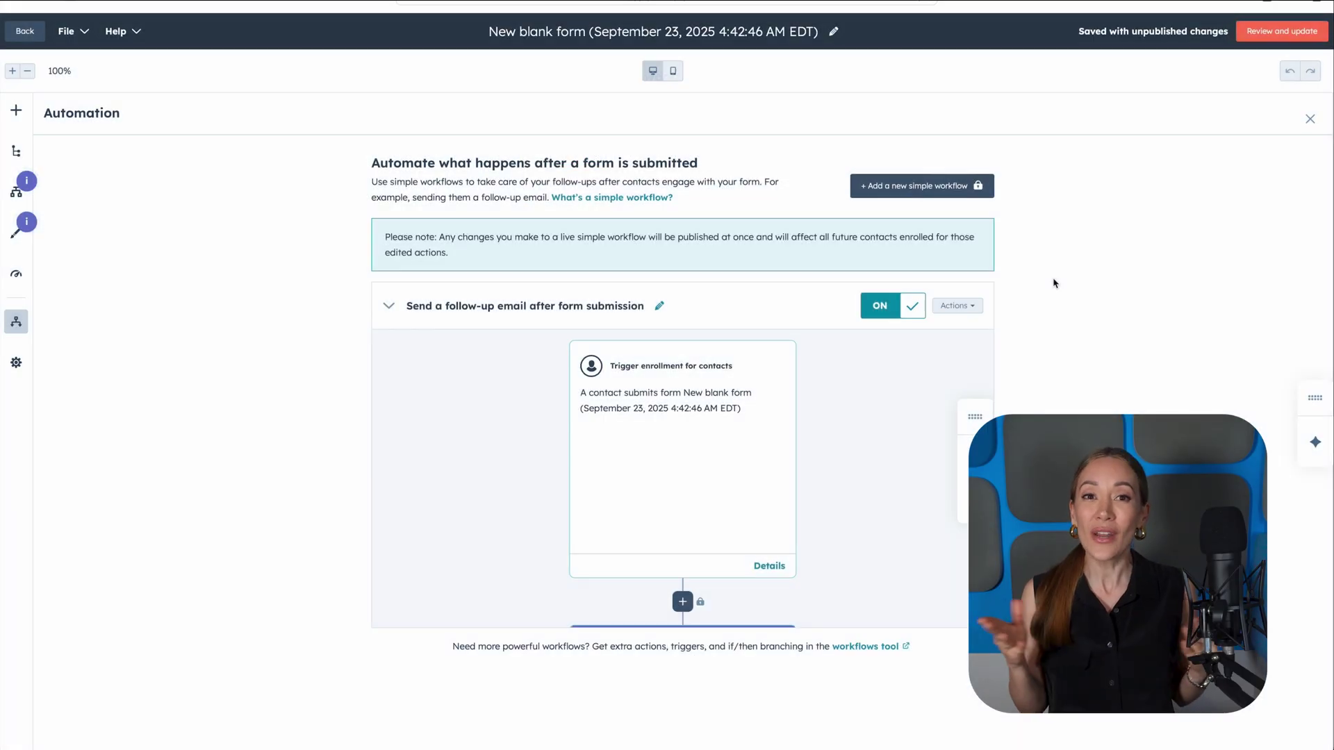
{"action": "scroll", "coordinate": [728, 496], "scroll_direction": "down", "scroll_amount": 4}
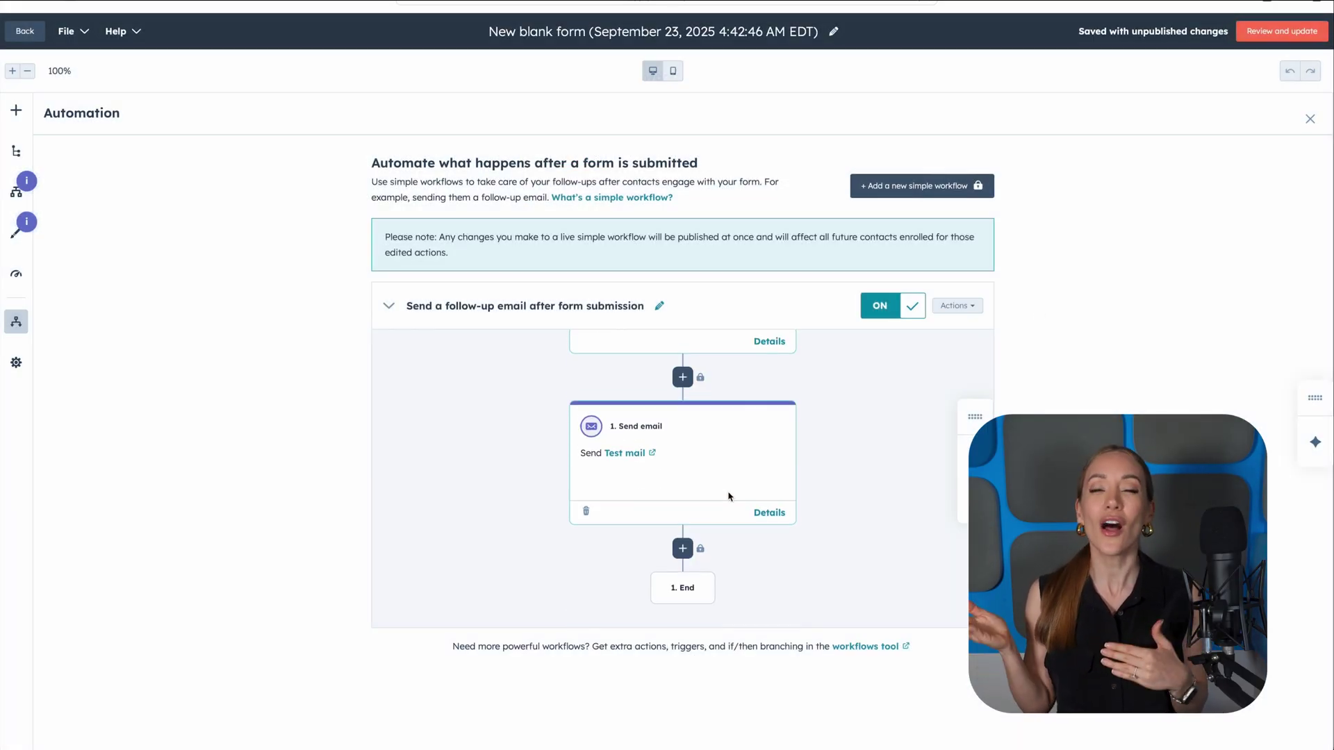
{"action": "left_click", "coordinate": [728, 497]}
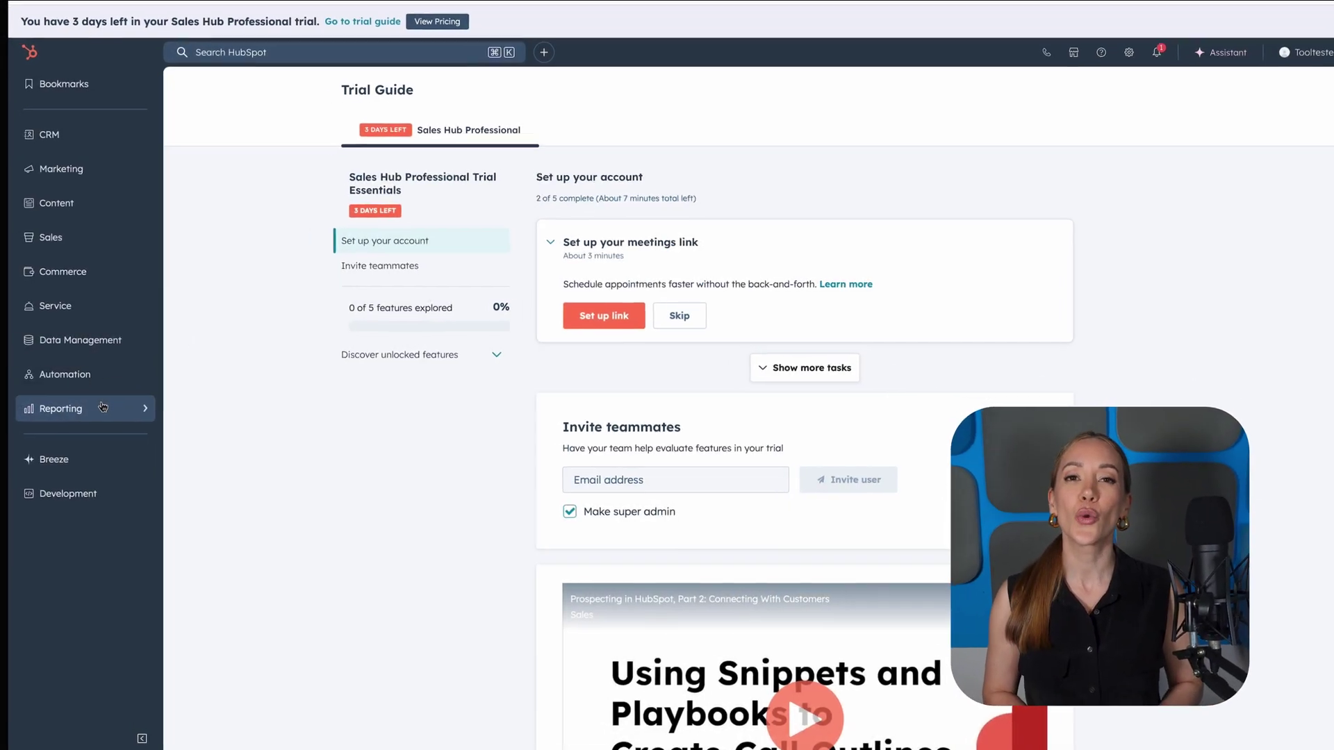
- Start a new report from Add report on the reporting dashboards to see the report templates
{"action": "mouse_move", "coordinate": [93, 408]}
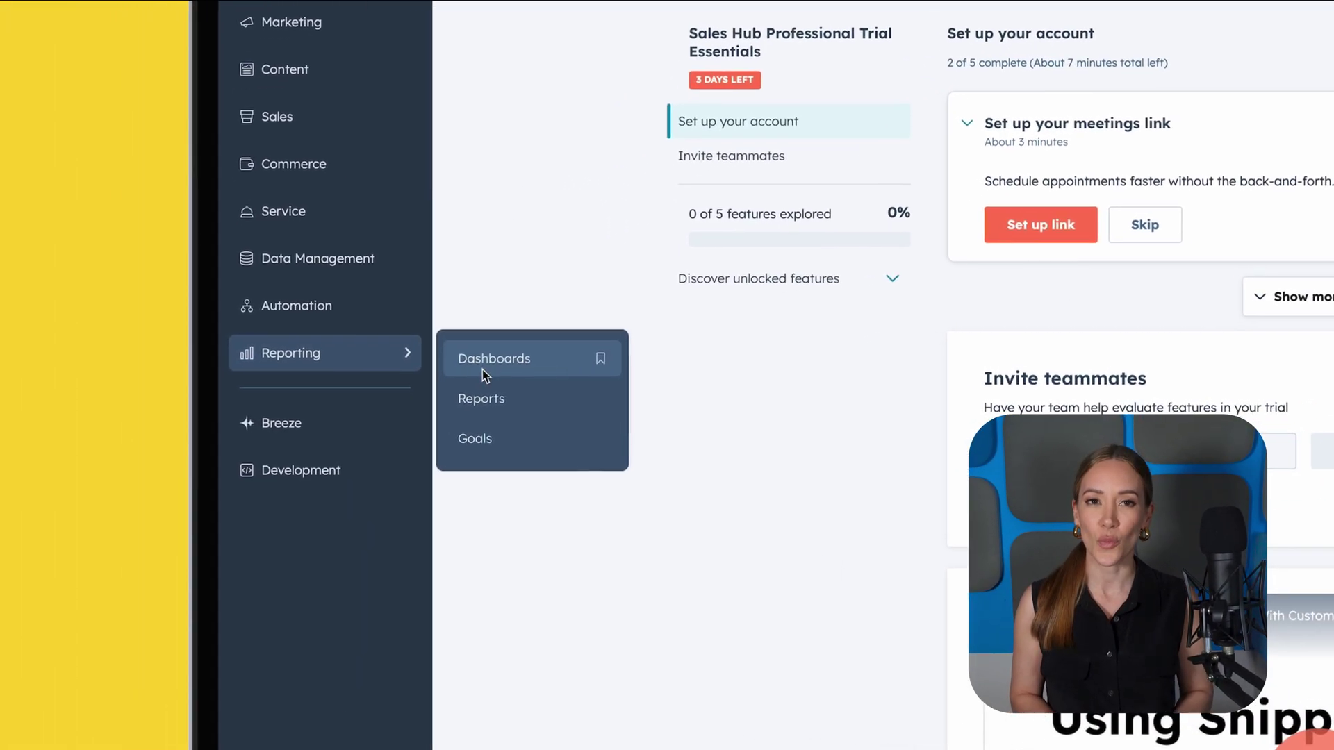
{"action": "left_click", "coordinate": [267, 402]}
{"action": "left_click", "coordinate": [1010, 119]}
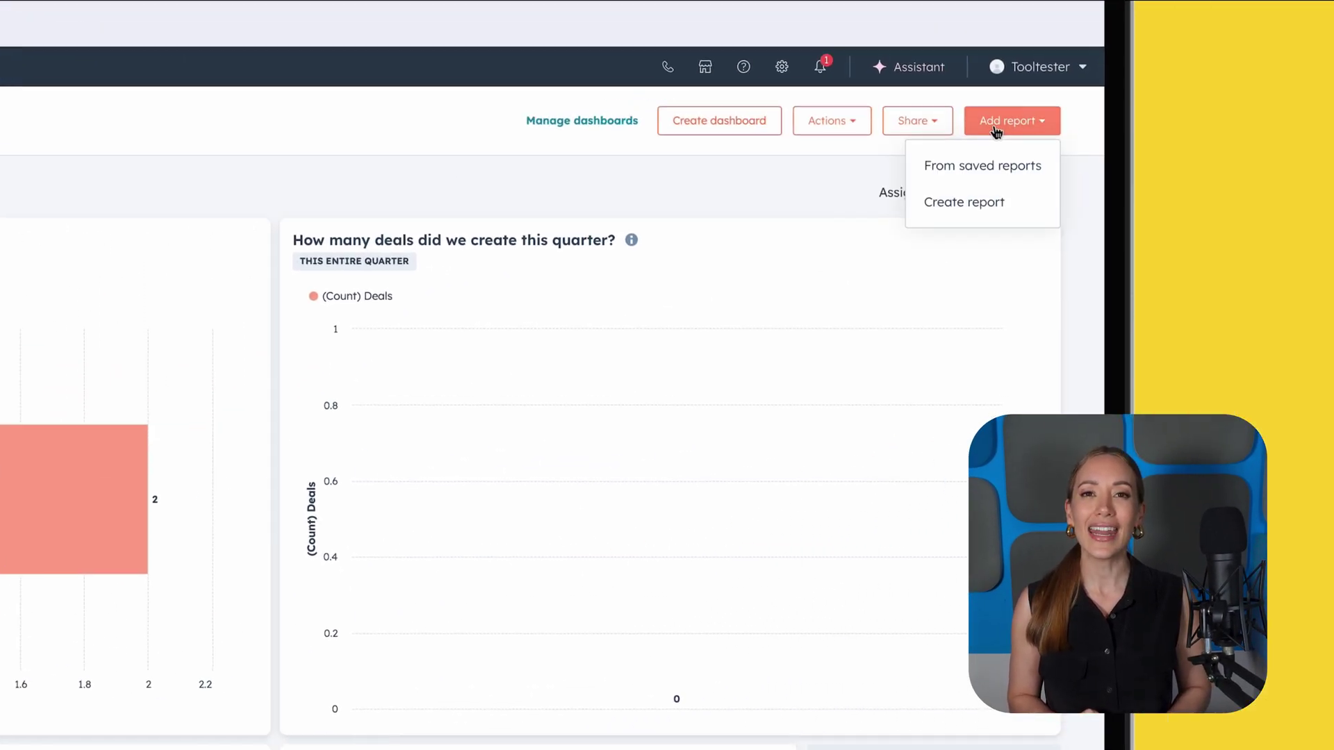
{"action": "left_click", "coordinate": [843, 241]}
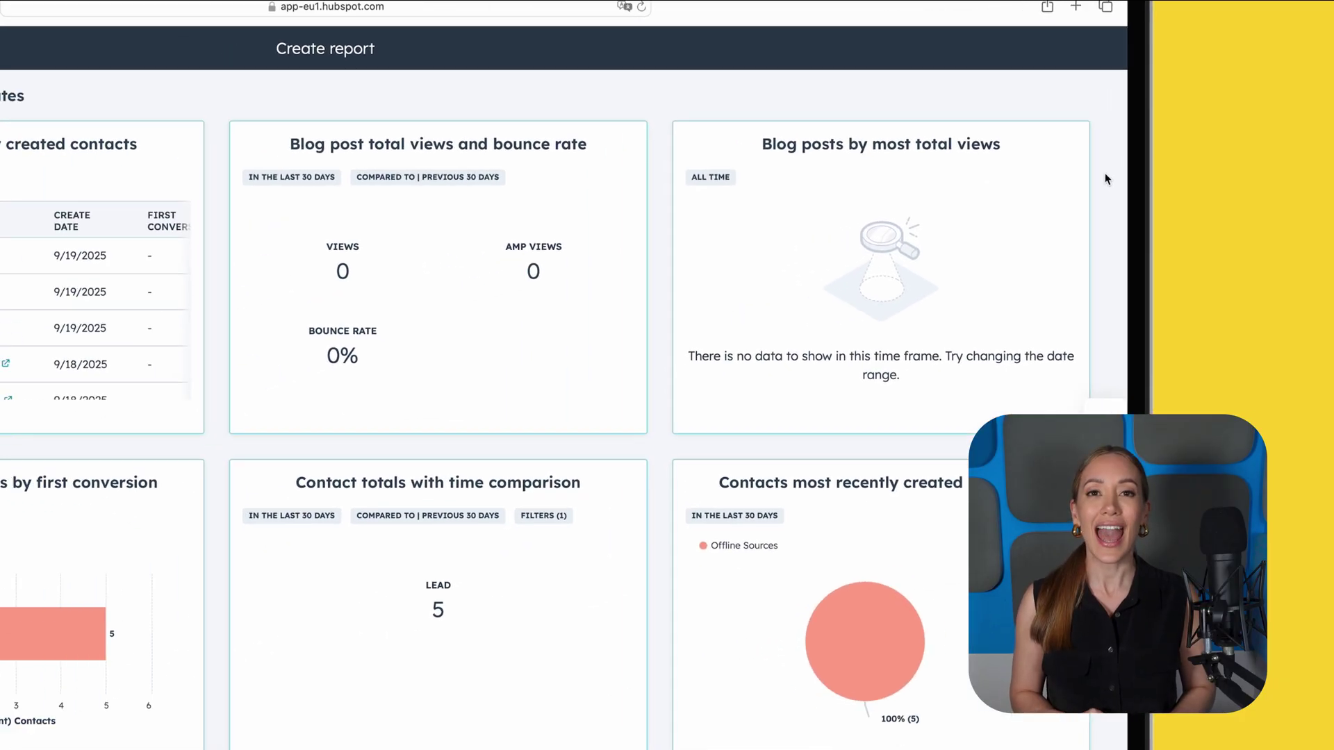